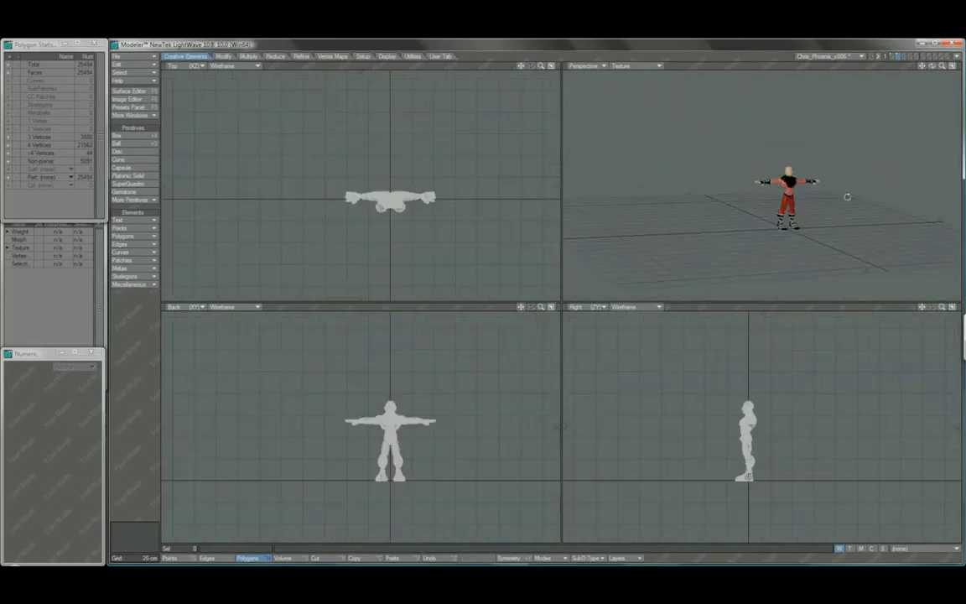
Examine the whole character model from several angles and distances in the perspective view.
left_click_drag(847, 196, 765, 210, "alt")
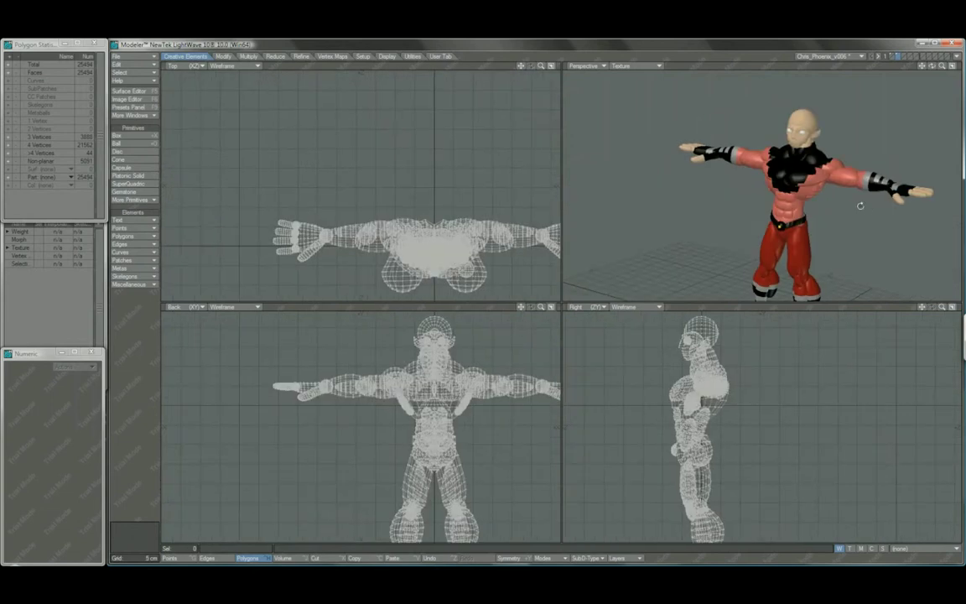
left_click_drag(767, 187, 831, 209, "alt")
key("a")
scroll(805, 222, "up", 3)
key("a")
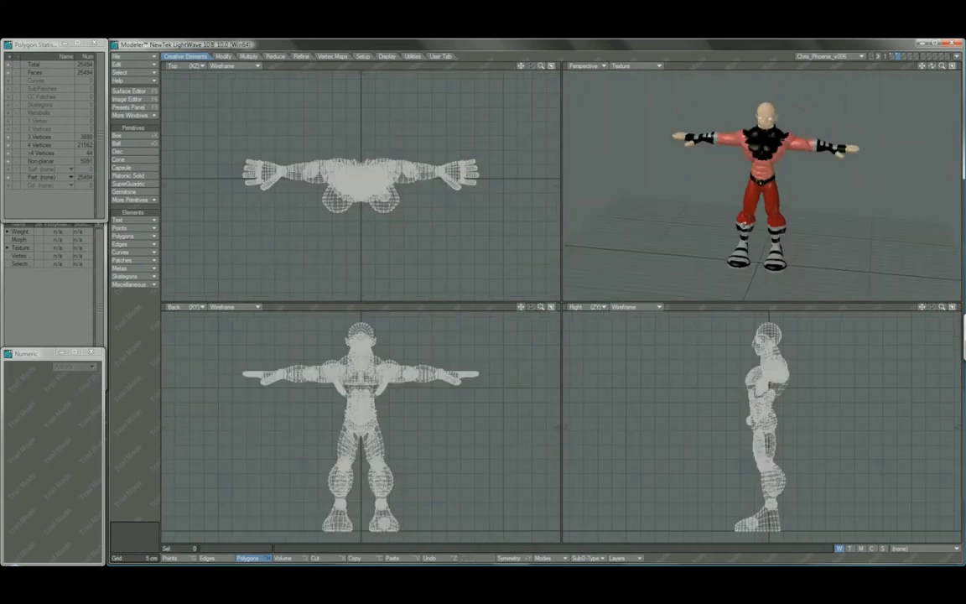
key("comma")
key("comma")
left_click_drag(817, 233, 822, 214, "shift")
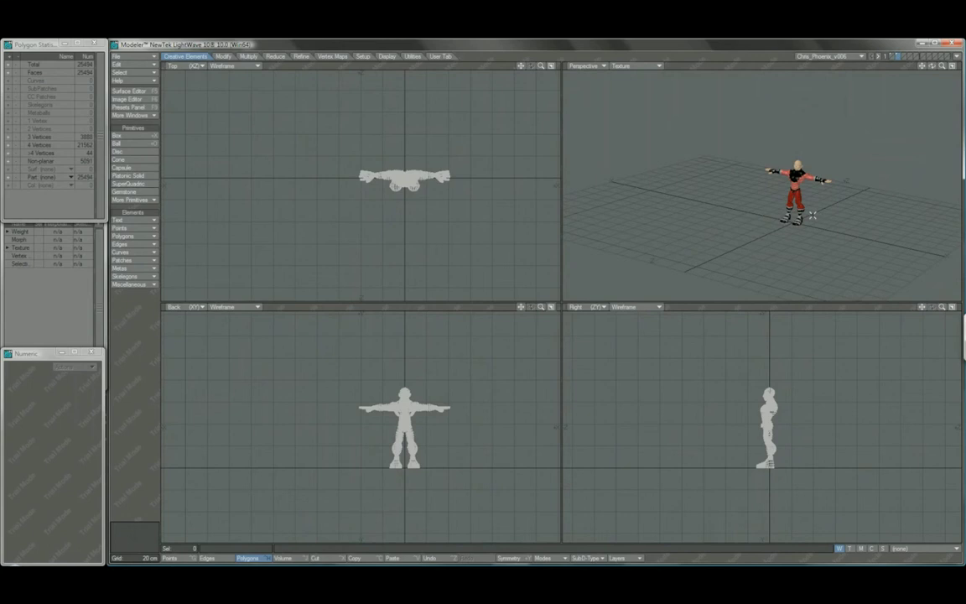
key("a")
left_click_drag(804, 214, 764, 242, "alt")
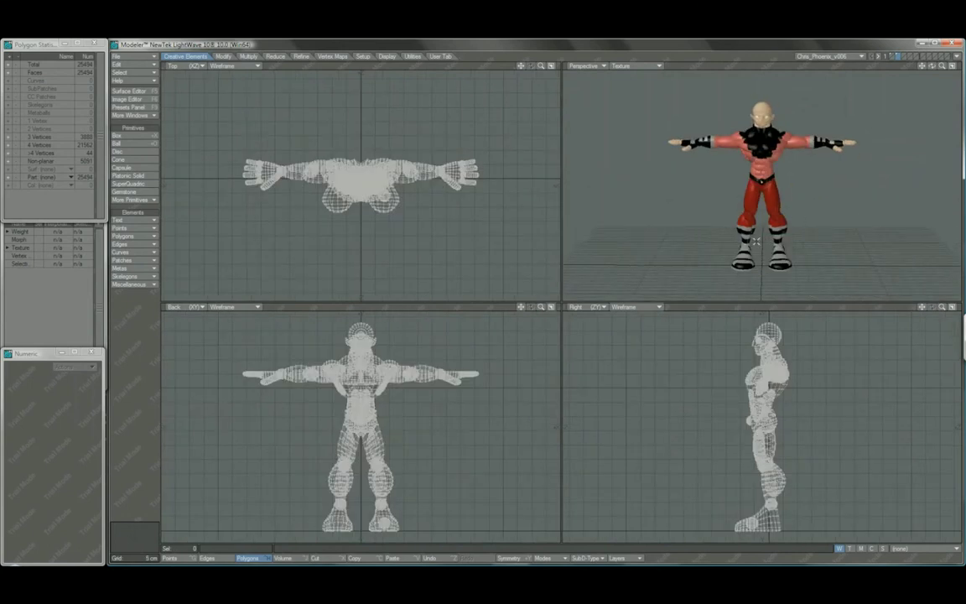
Cut away one arm's muscle segments to isolate the shoulder, elbow and wrist joint balls, and restore the removed pieces.
left_click_drag(504, 424, 377, 367, "ctrl+alt")
left_click_drag(310, 357, 92, 422)
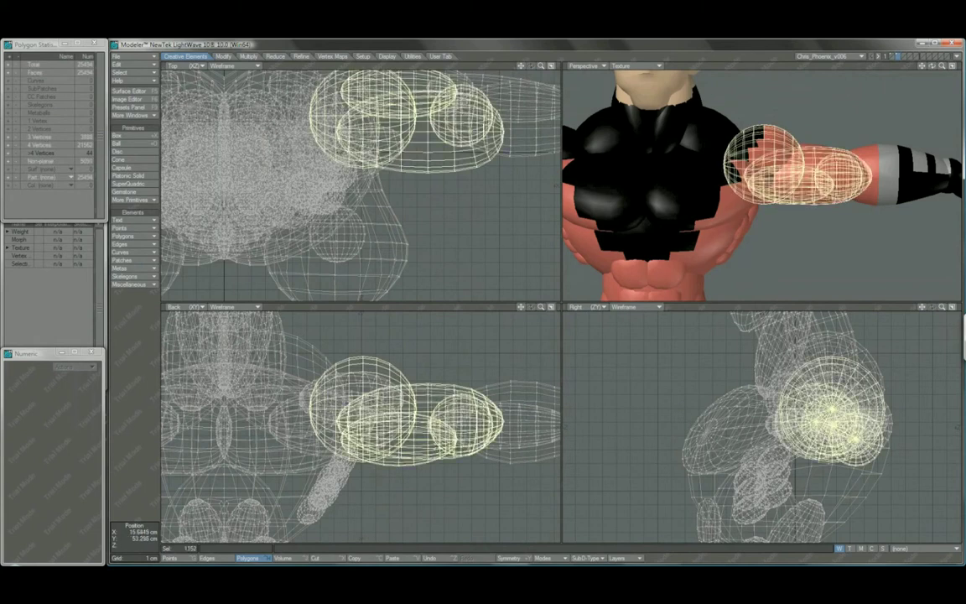
key("u")
mouse_move(429, 376)
left_mouse_down()
mouse_move(394, 394)
mouse_move(453, 369)
mouse_move(466, 402)
mouse_move(430, 435)
mouse_move(449, 408)
left_mouse_up()
key("]")
key("Delete")
key("]")
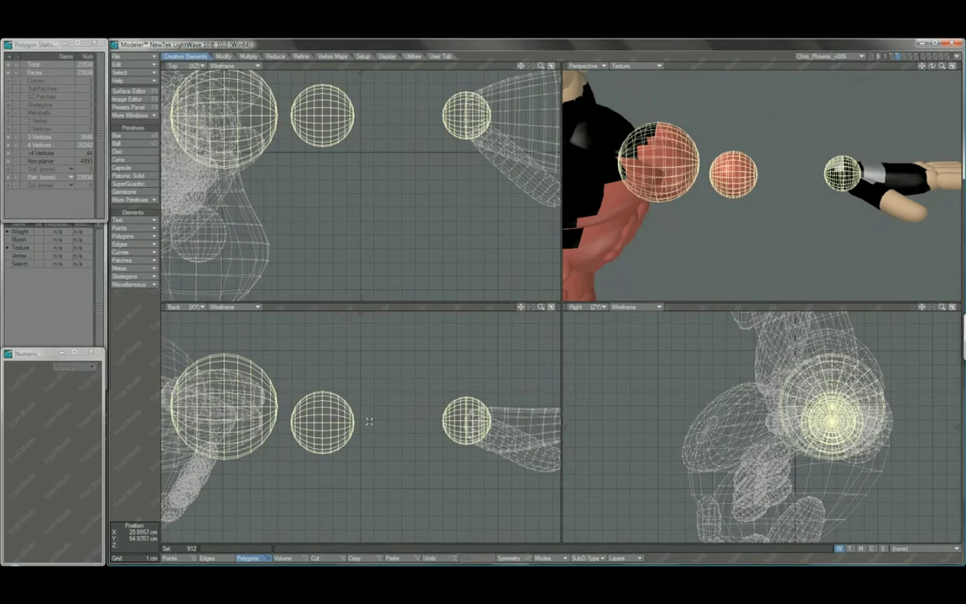
key("ctrl+v")
left_click(138, 388)
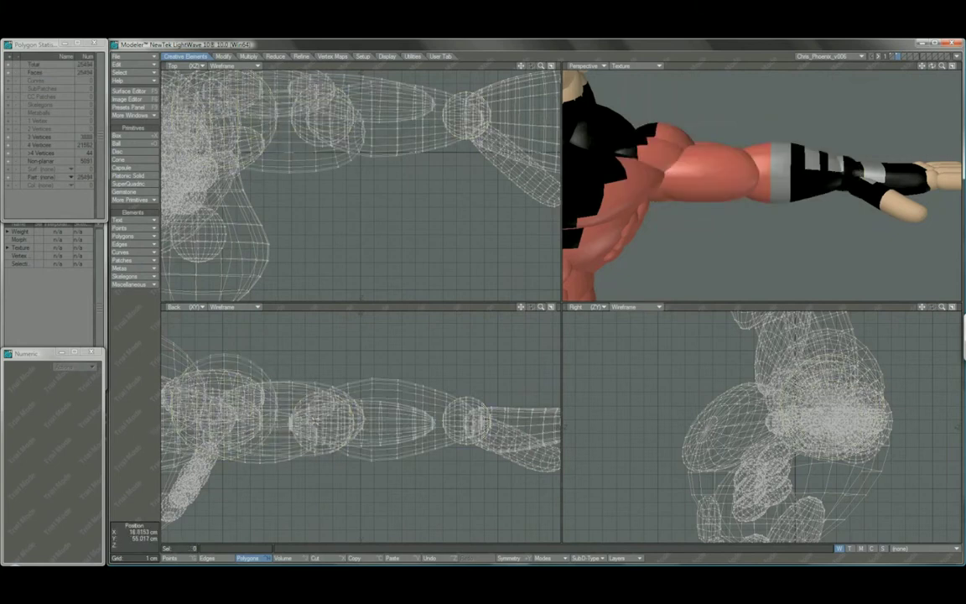
Inspect the character's legs, boots, hand and finger segments up close.
key("a")
left_click_drag(811, 181, 852, 214, "alt")
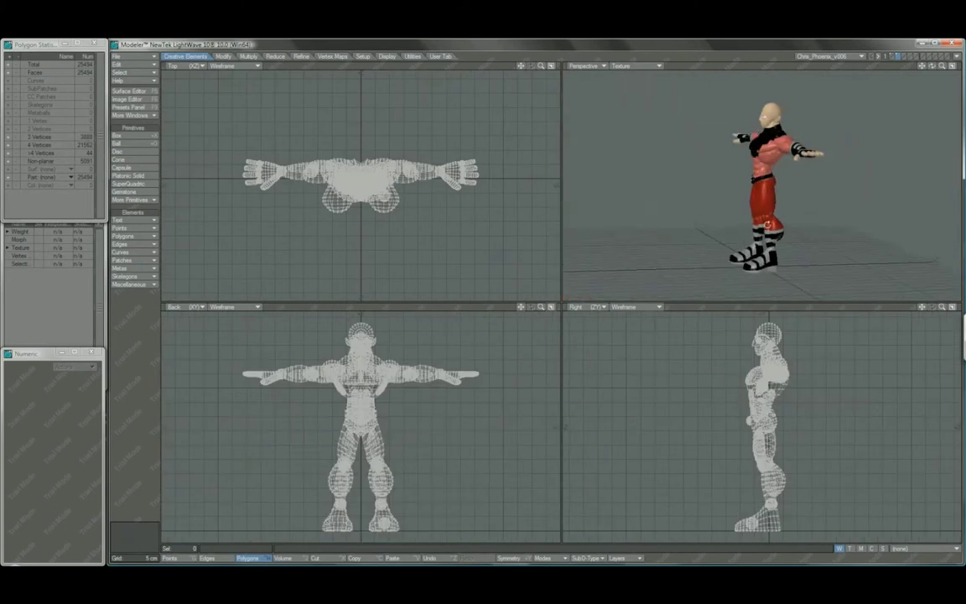
key("period")
left_click_drag(639, 188, 831, 218, "alt")
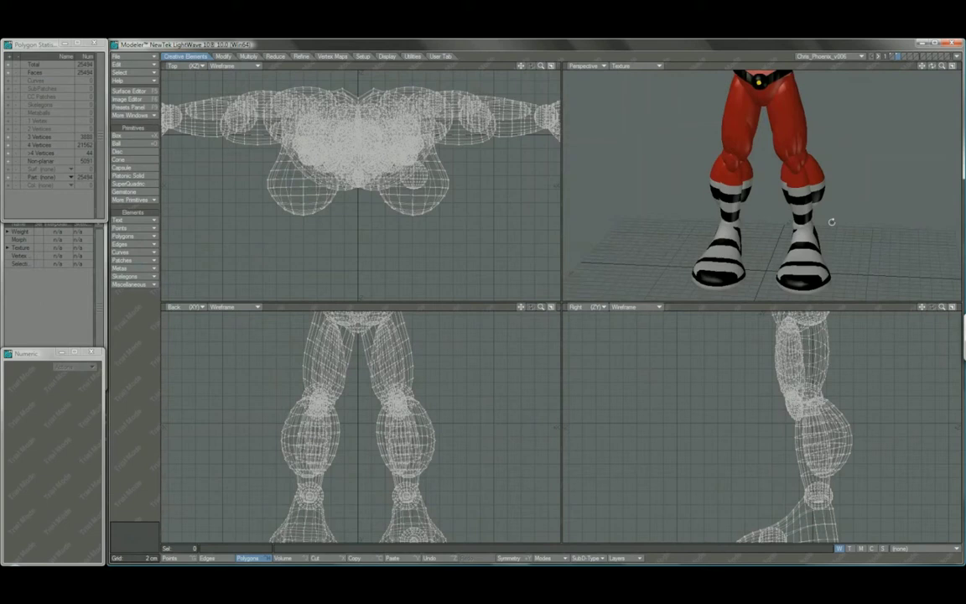
key("a")
left_click_drag(652, 182, 789, 191, "alt")
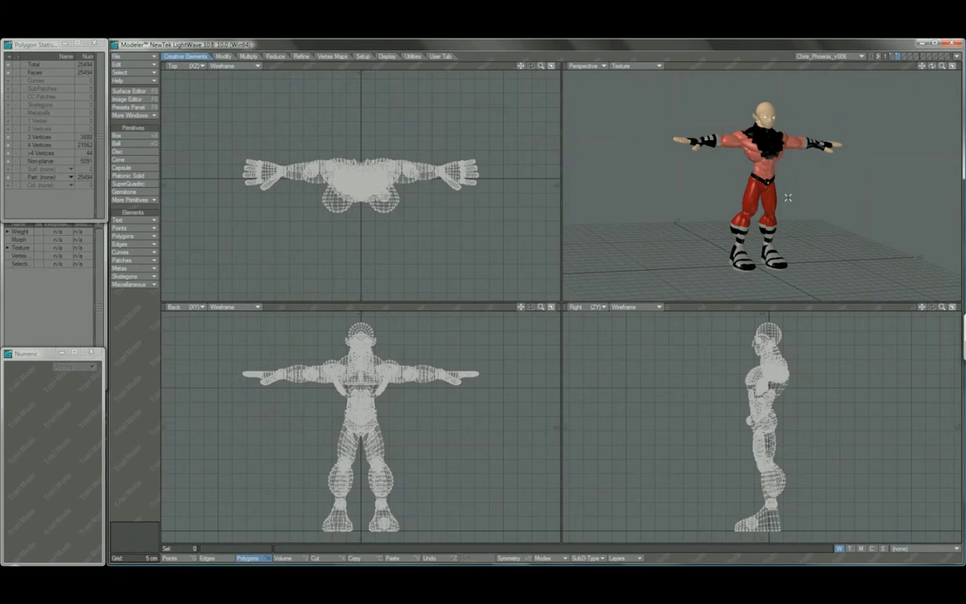
scroll(726, 203, "up", 4)
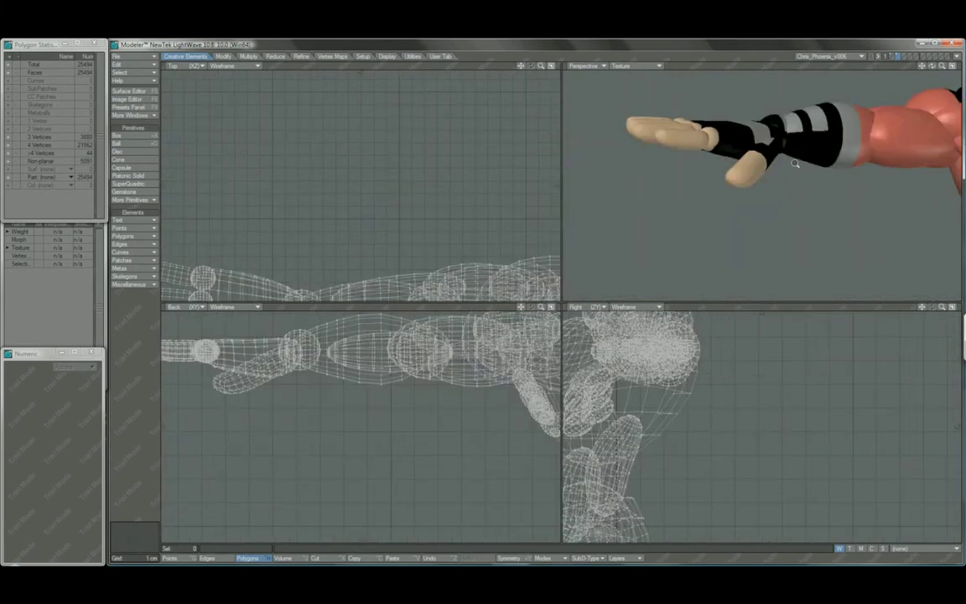
left_click_drag(726, 204, 755, 198, "alt")
left_click_drag(736, 250, 748, 257)
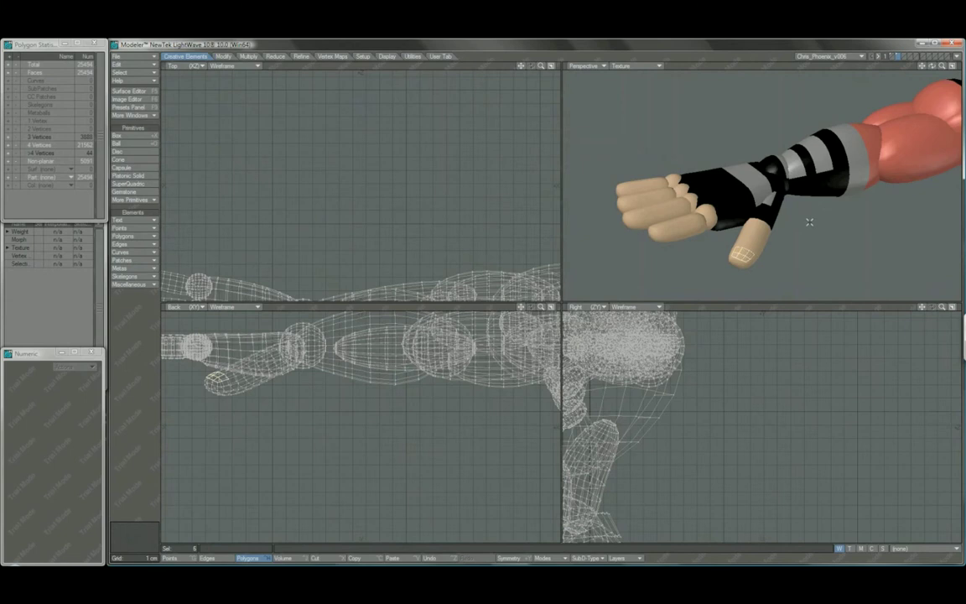
scroll(783, 215, "down", 2)
mouse_move(783, 215)
left_mouse_down("alt")
mouse_move(819, 230)
mouse_move(787, 207)
left_mouse_up("alt")
key("a")
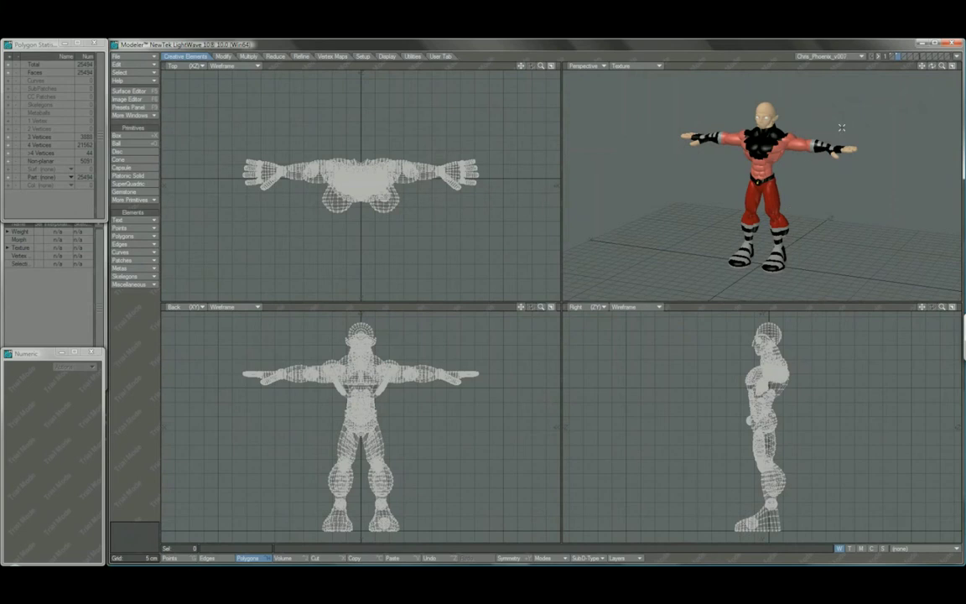
Remove the reference image planes from the second layer and move the character model from the third layer into it.
left_click(893, 56)
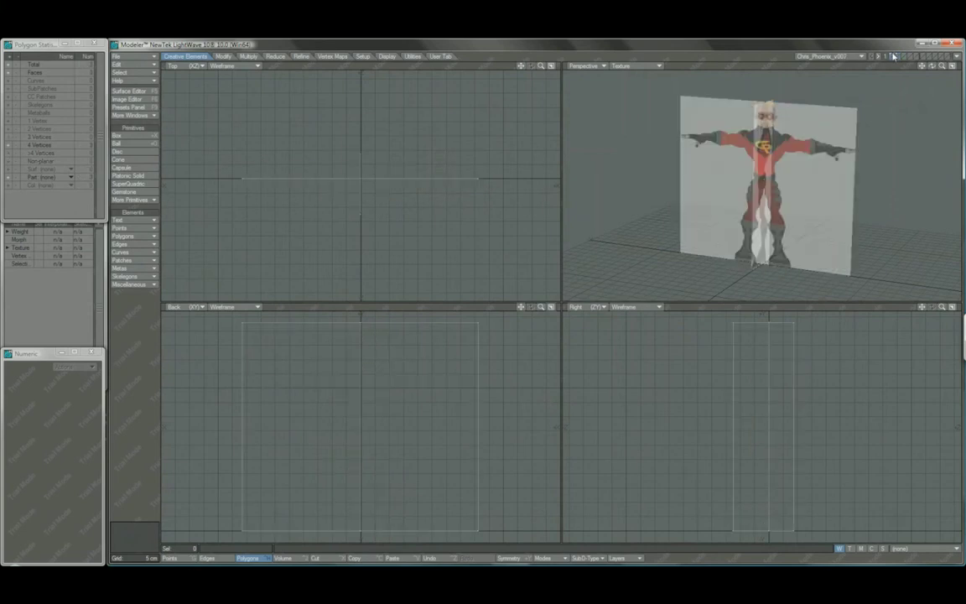
left_click(887, 57)
left_click(892, 56)
left_click(899, 57)
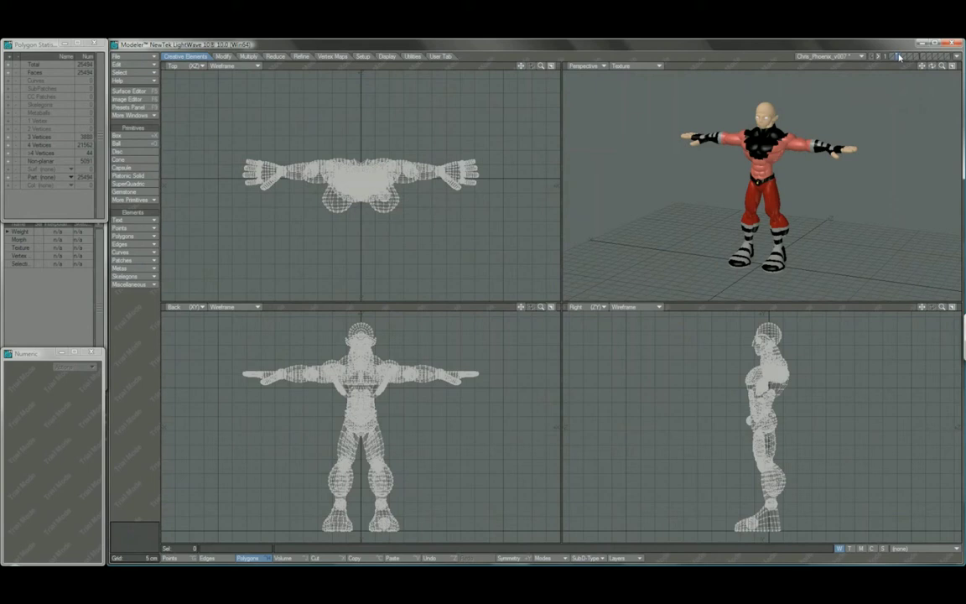
left_click(894, 57)
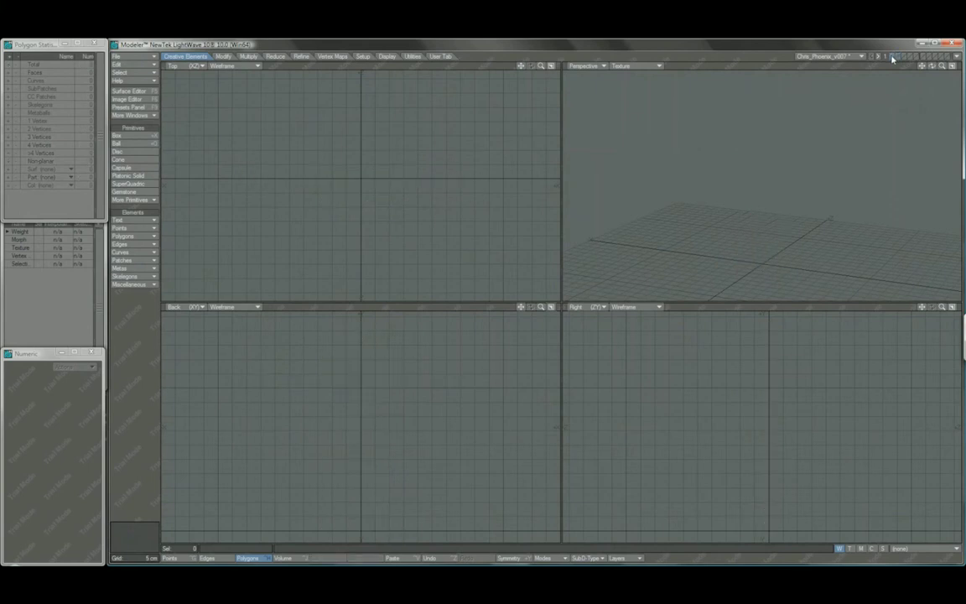
left_click(894, 57)
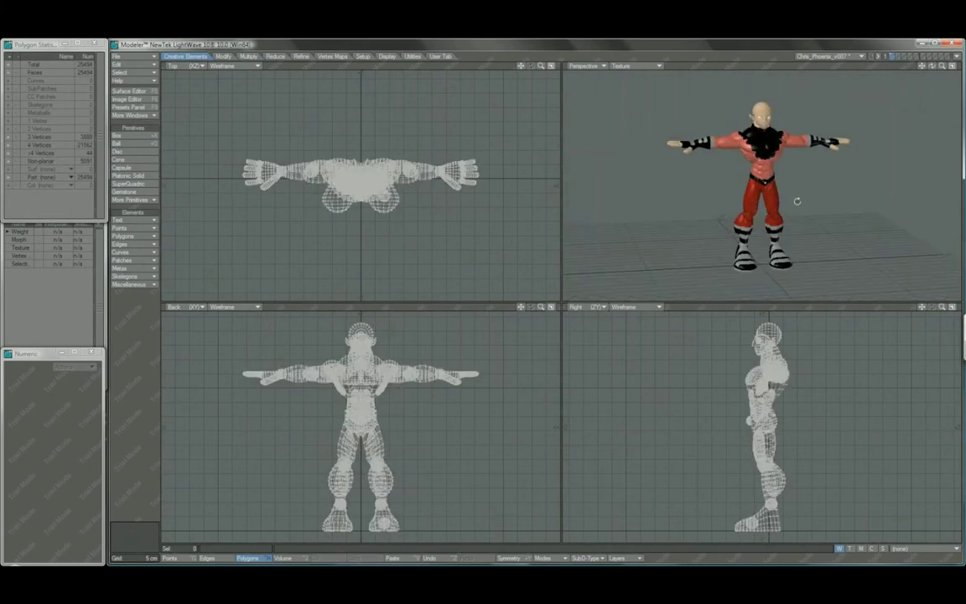
left_click(894, 57)
left_click_drag(842, 193, 801, 198, "alt")
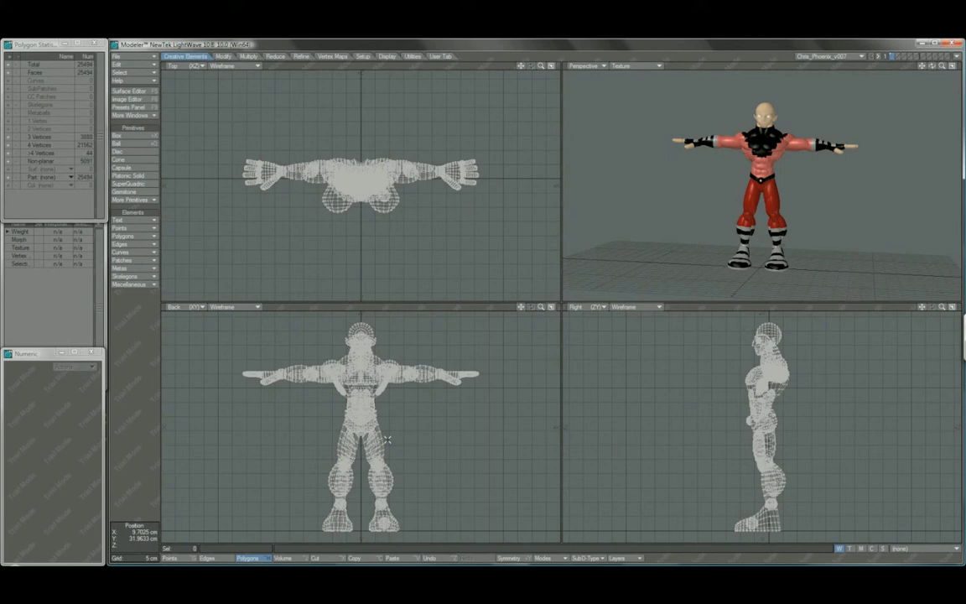
Turn on symmetry and select all connected polygons of both legs, from the thighs down to the feet.
right_click_drag(323, 440, 423, 472)
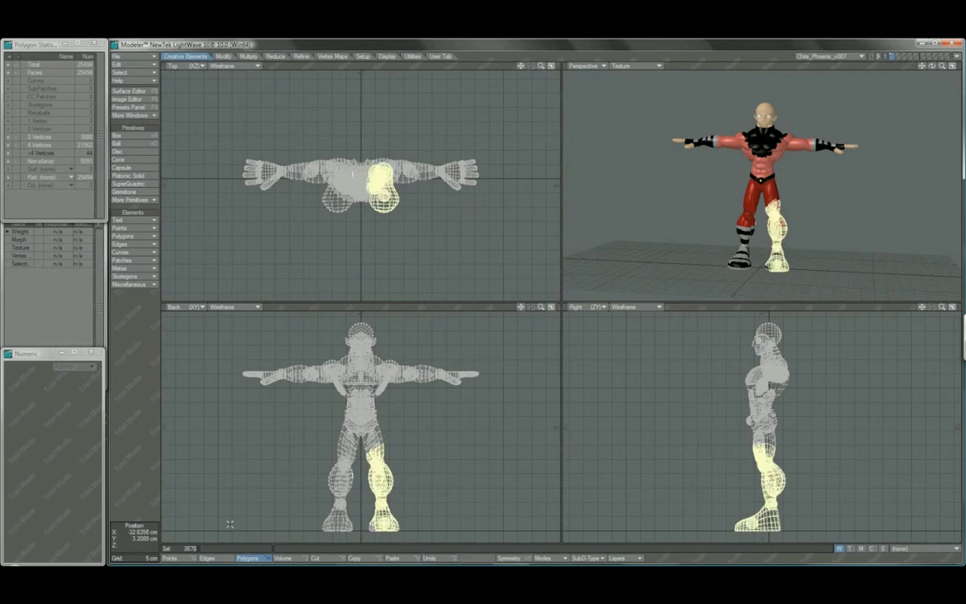
left_click(126, 470)
key("shift+y")
mouse_move(347, 394)
right_mouse_down()
mouse_move(336, 405)
mouse_move(431, 453)
right_mouse_up()
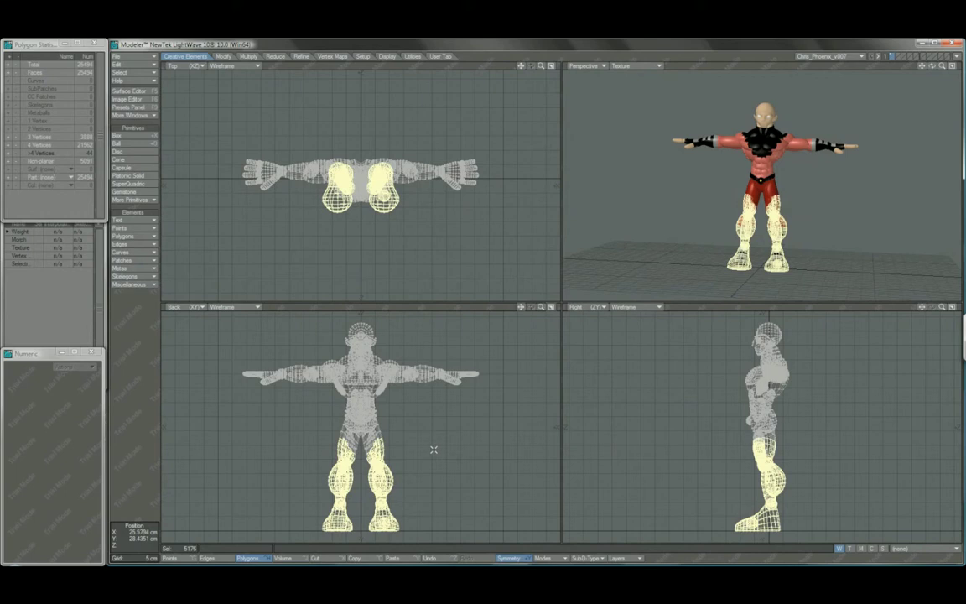
key("shift+bracketright")
key("shift+a")
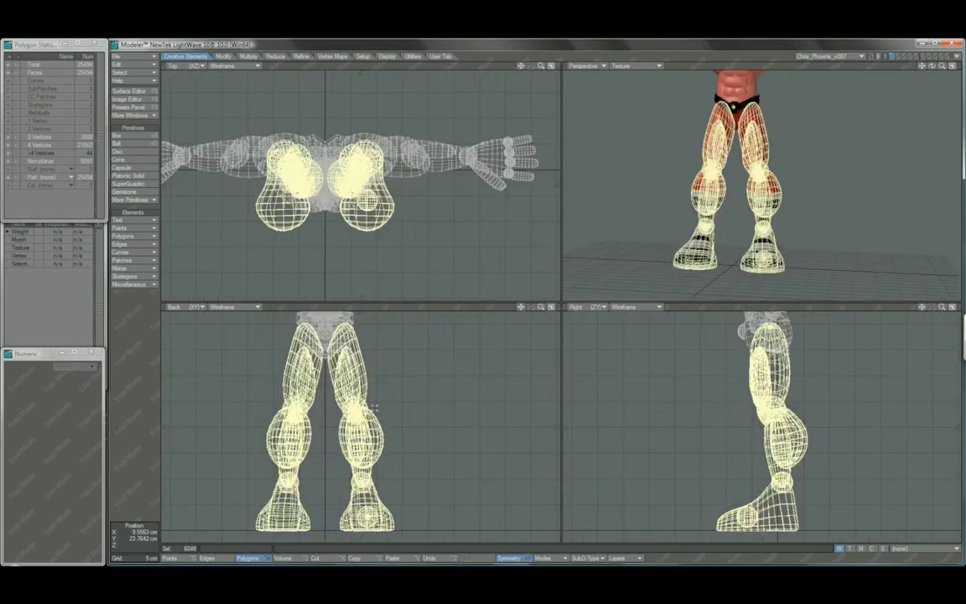
Try rotating both legs inward at the hips and shifting them until the feet meet at the centre line.
key("y")
left_click_drag(338, 340, 315, 313)
key("t")
left_click_drag(210, 400, 194, 404)
key("space")
left_click(151, 422)
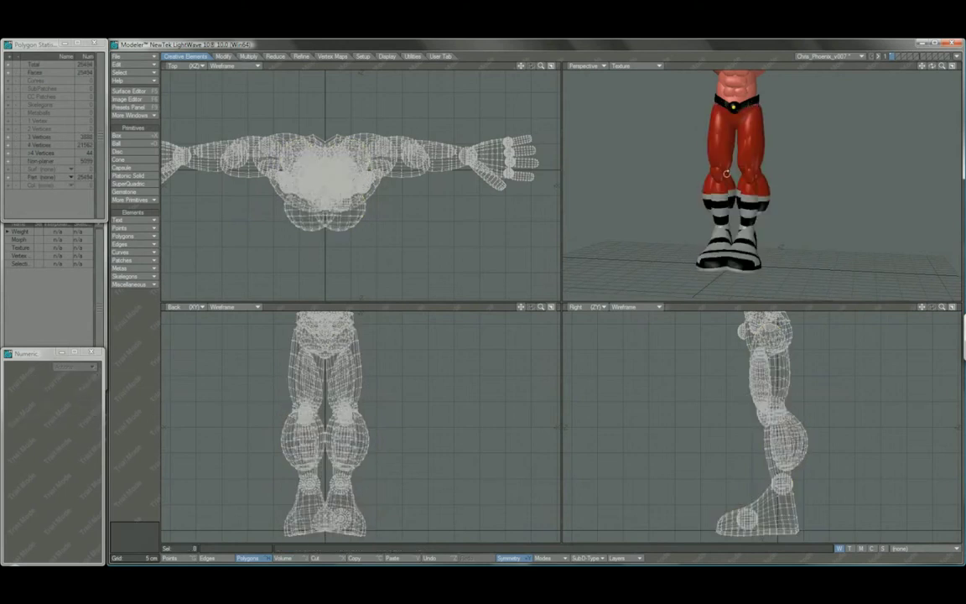
Inspect the closed-leg stance, checking the hips, thighs and feet from several angles.
left_click_drag(654, 156, 680, 223, "alt")
key("a")
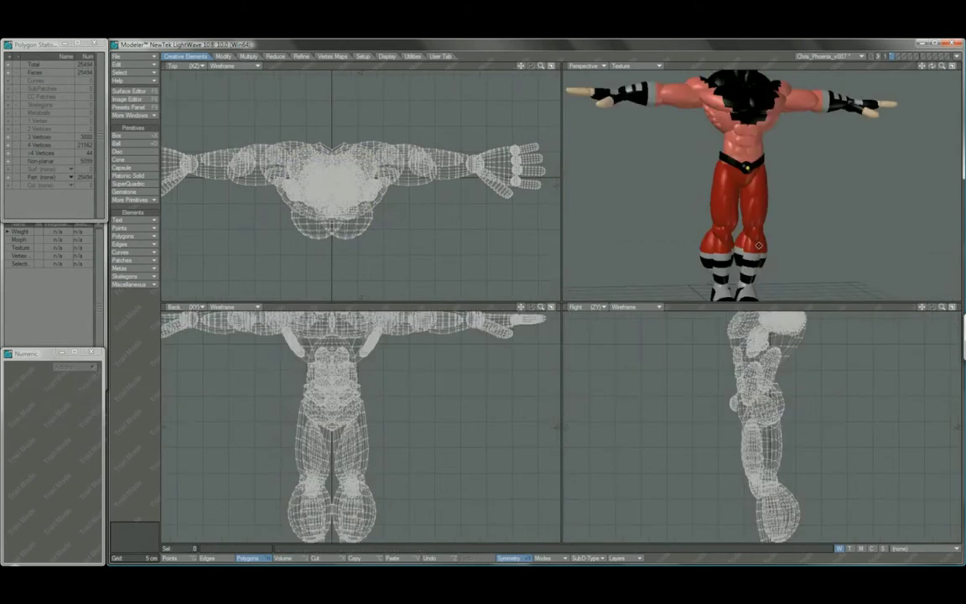
mouse_move(755, 199)
left_mouse_down("alt")
mouse_move(759, 225)
mouse_move(764, 182)
left_mouse_up("alt")
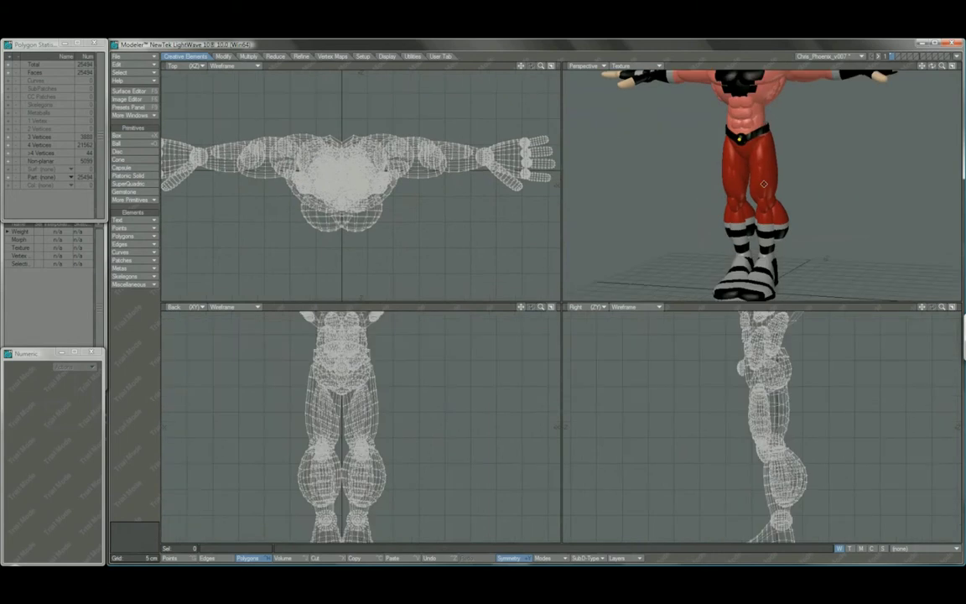
mouse_move(756, 219)
left_mouse_down("alt")
mouse_move(792, 215)
mouse_move(681, 159)
mouse_move(809, 198)
mouse_move(774, 214)
left_mouse_up("alt")
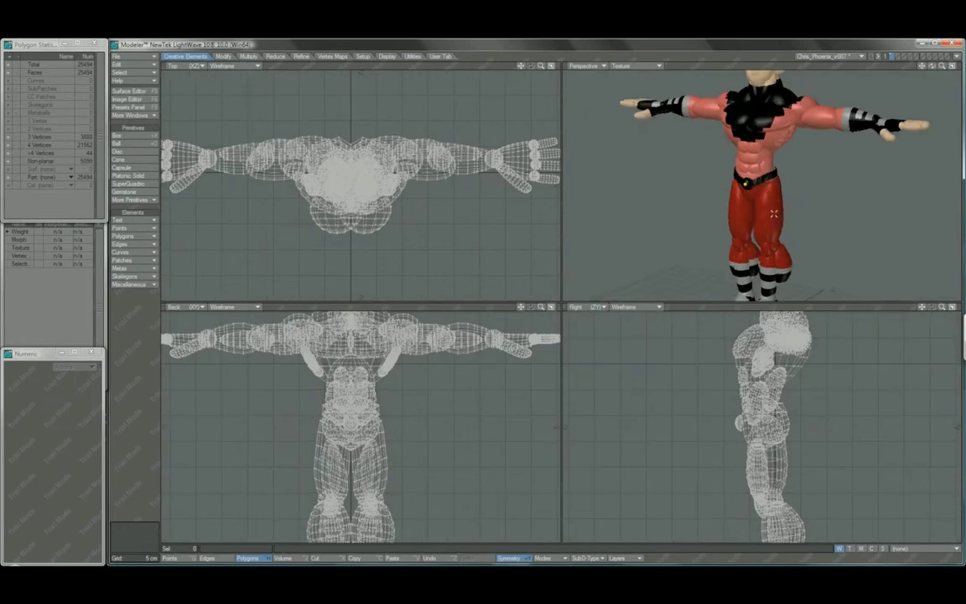
scroll(709, 207, "up", 3)
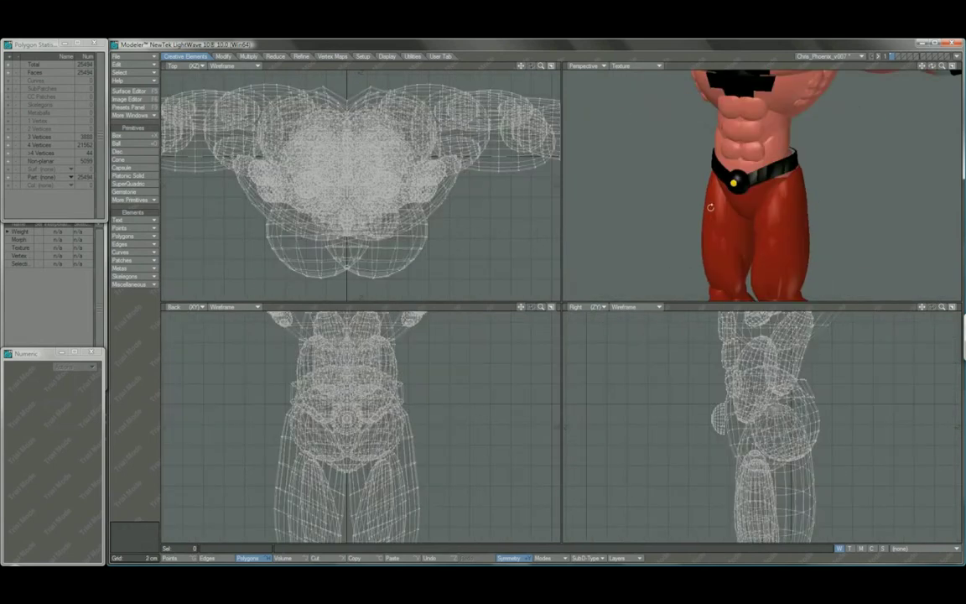
key("a")
left_click_drag(780, 186, 722, 199, "alt")
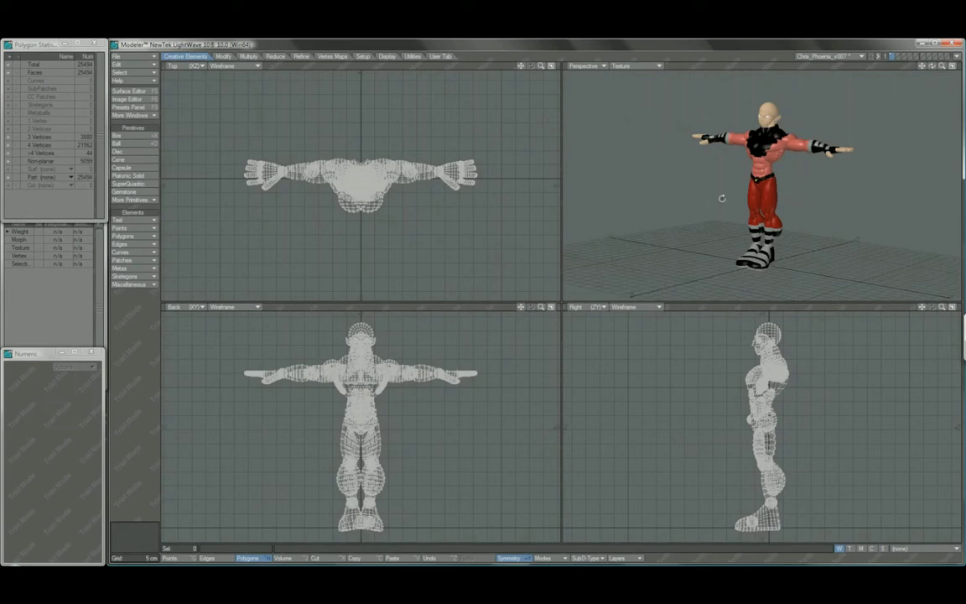
Undo the move and rotation of both legs and clear the leg selection.
left_click(787, 206)
key("bracketright")
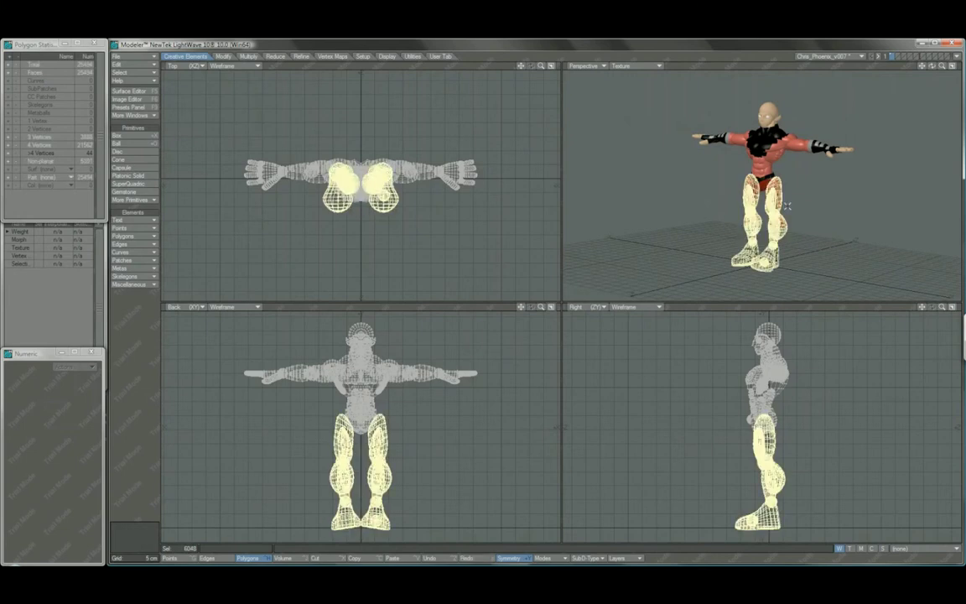
key("slash")
left_click_drag(781, 203, 802, 211, "alt")
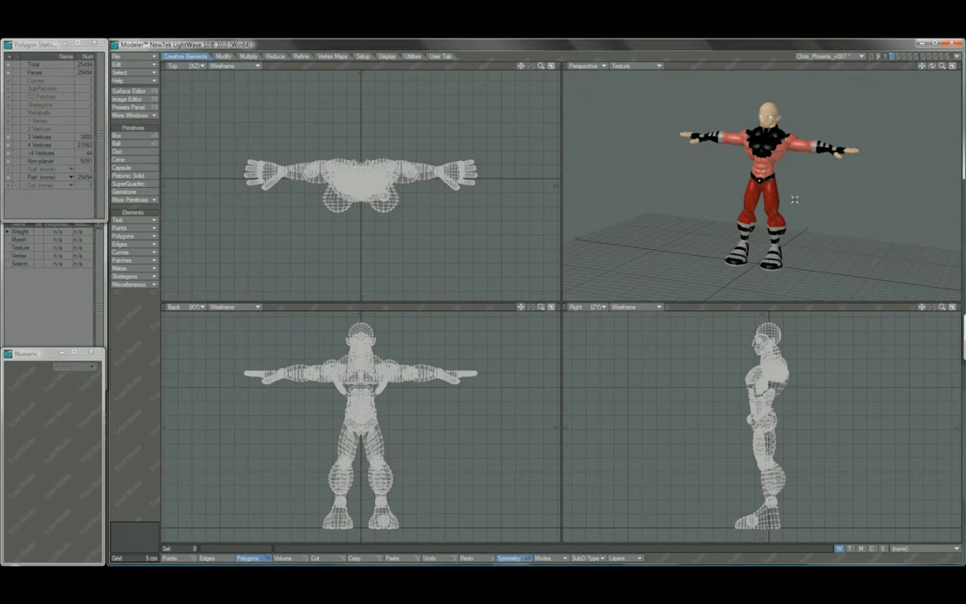
key("u")
Examine the character's torso, shoulders, neck and face up close, and review the whole figure.
key("period")
key("period")
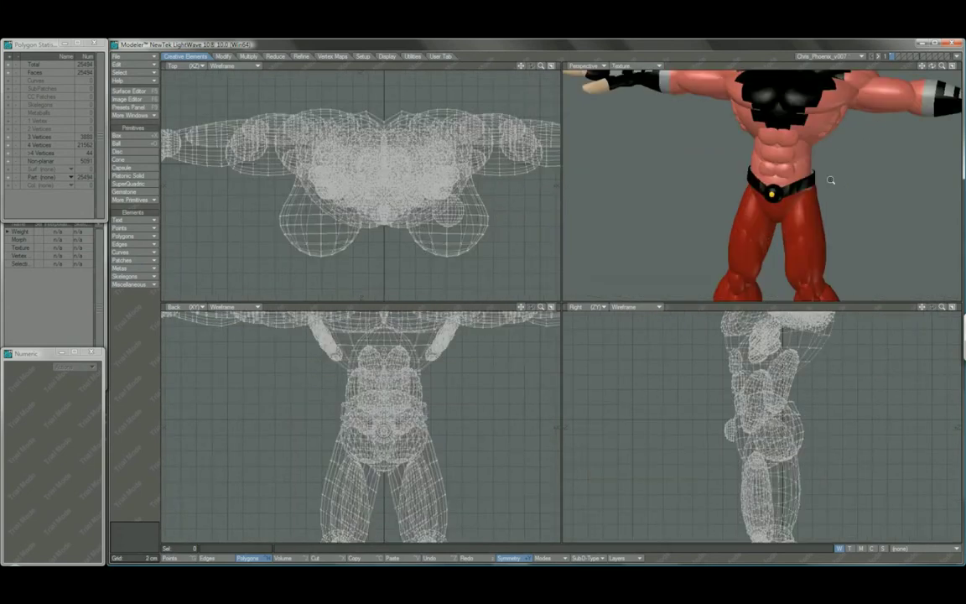
left_click_drag(782, 242, 768, 214)
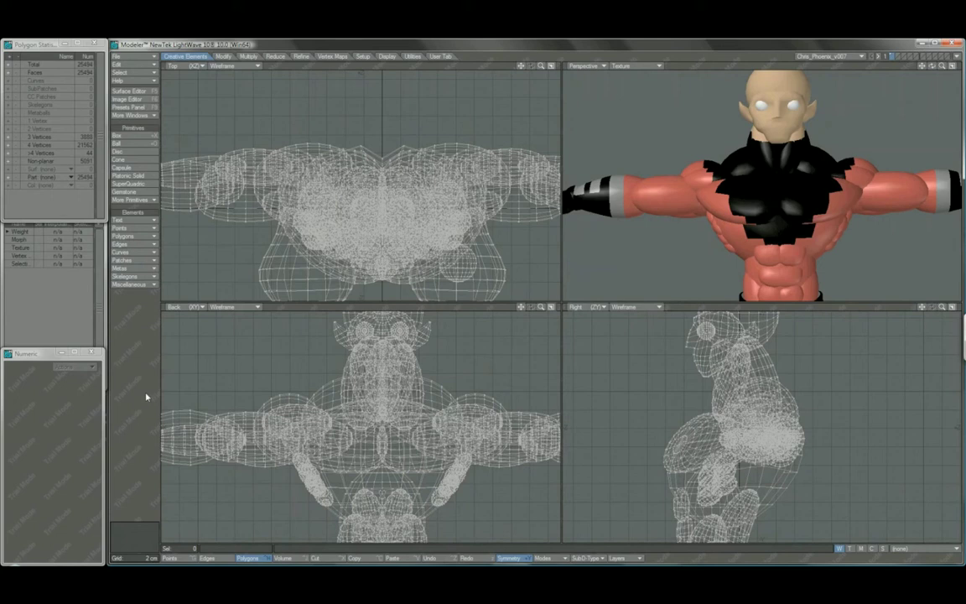
left_click_drag(642, 234, 758, 186)
scroll(758, 186, "down", 3)
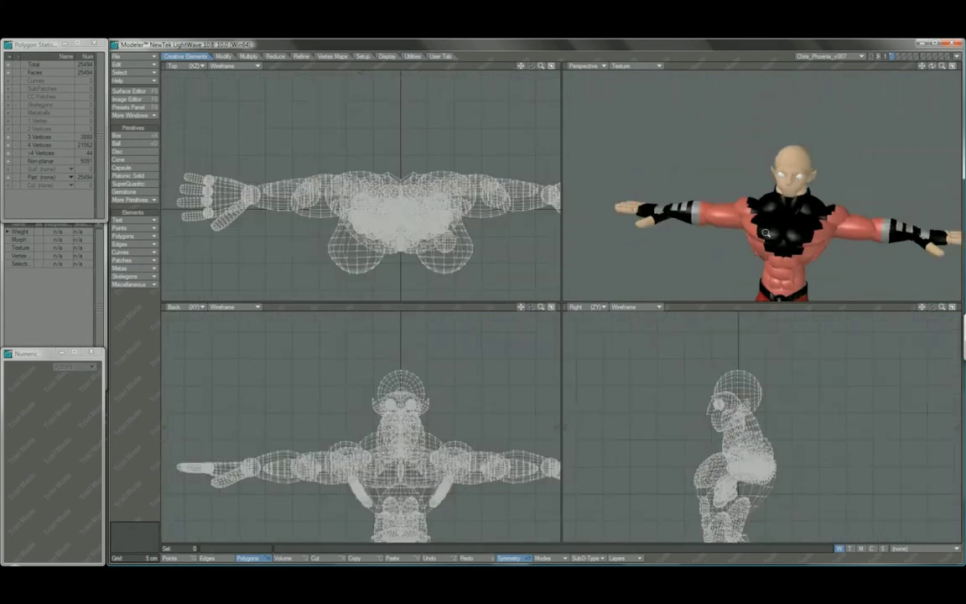
scroll(758, 187, "up", 2)
scroll(763, 151, "up", 3)
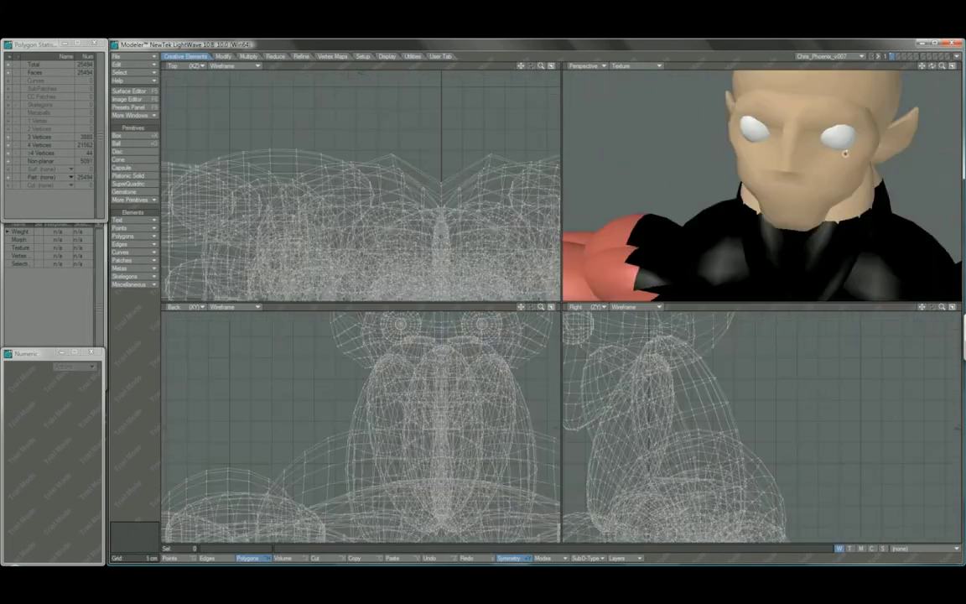
mouse_move(845, 153)
left_mouse_down()
mouse_move(736, 223)
mouse_move(780, 200)
mouse_move(814, 226)
mouse_move(780, 193)
mouse_move(792, 180)
mouse_move(772, 161)
mouse_move(801, 128)
mouse_move(780, 182)
mouse_move(671, 183)
mouse_move(707, 207)
mouse_move(843, 166)
left_mouse_up()
key("a")
key("a")
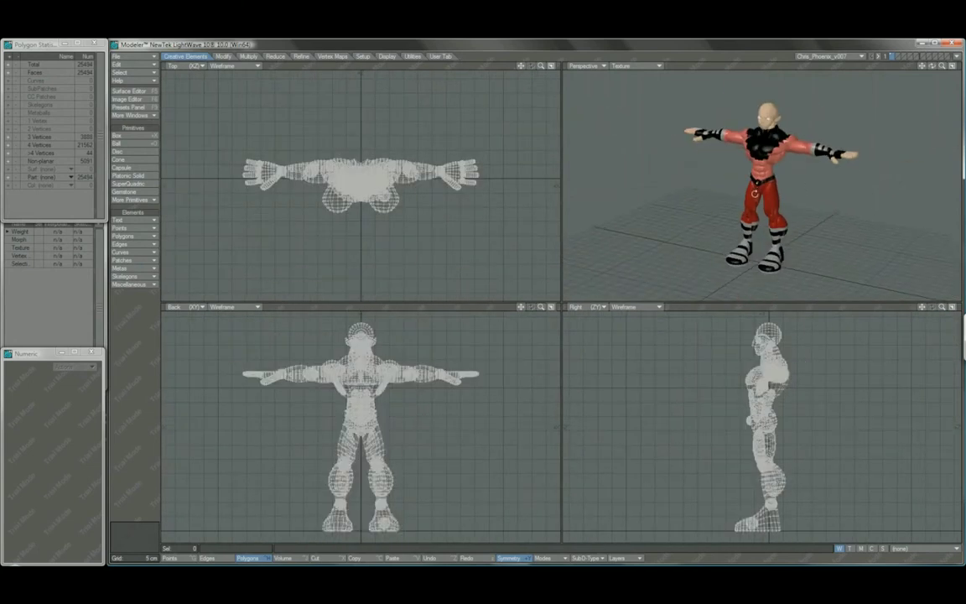
left_click_drag(755, 192, 794, 215, "alt")
key("a")
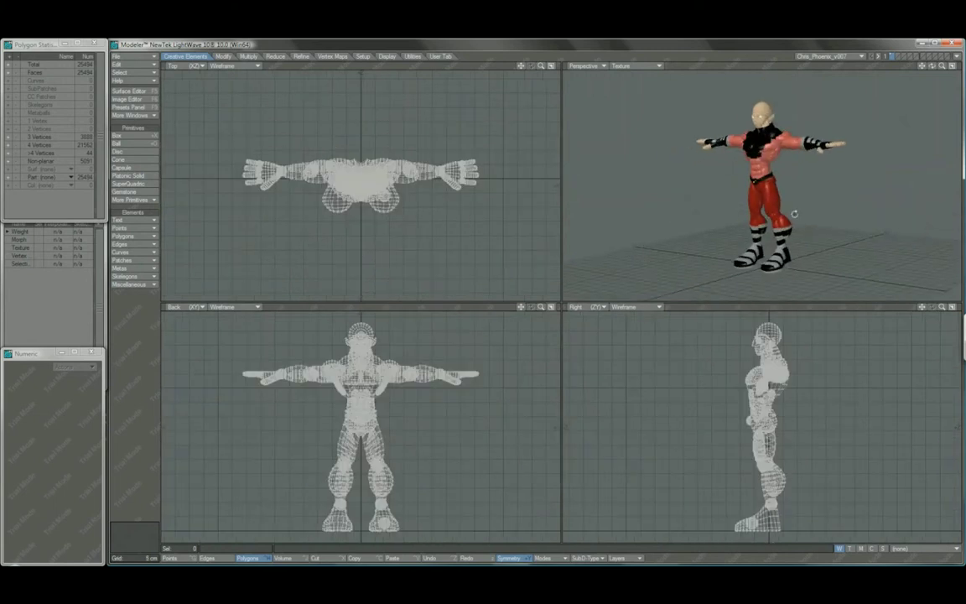
Load the object Chris_Phoenix_v004.lwo and display its character layer with the whole figure in view.
key("period")
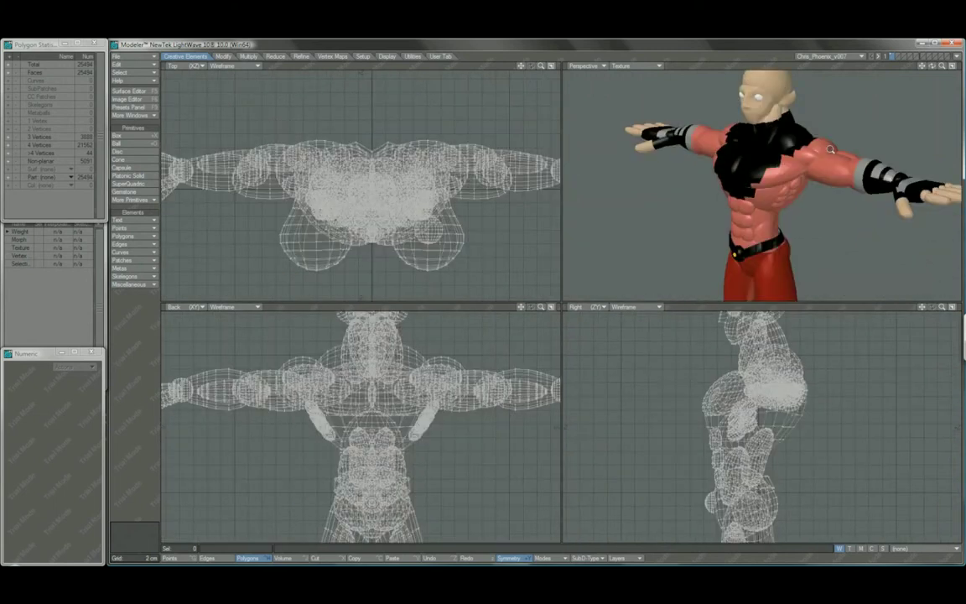
key("period")
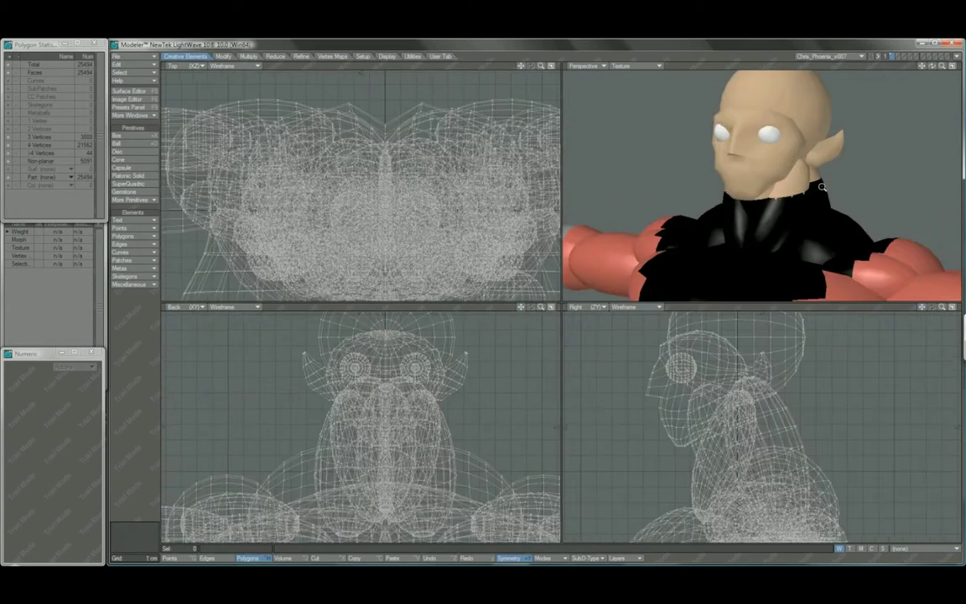
key("g")
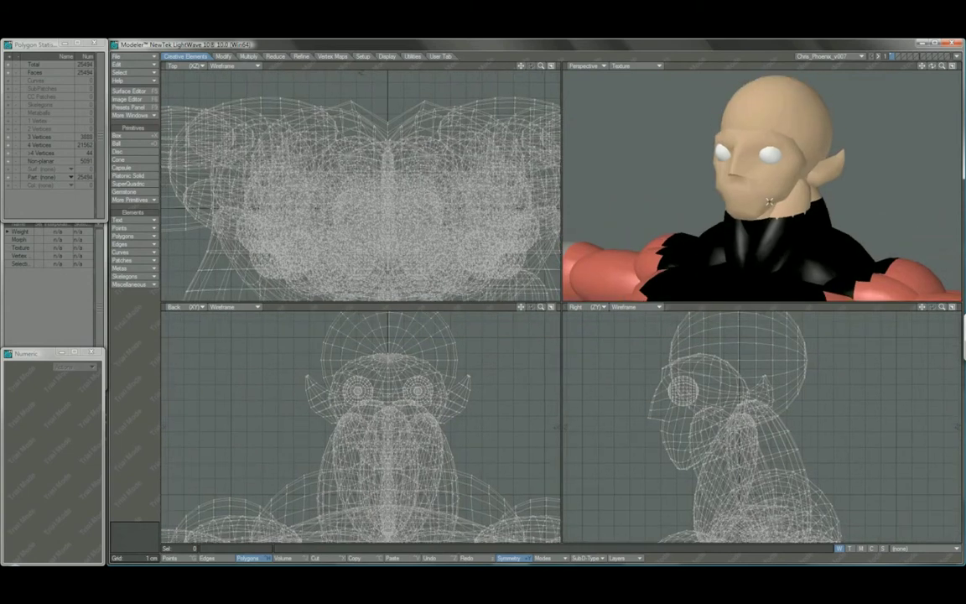
key("ctrl+o")
left_click(313, 141)
left_click(652, 378)
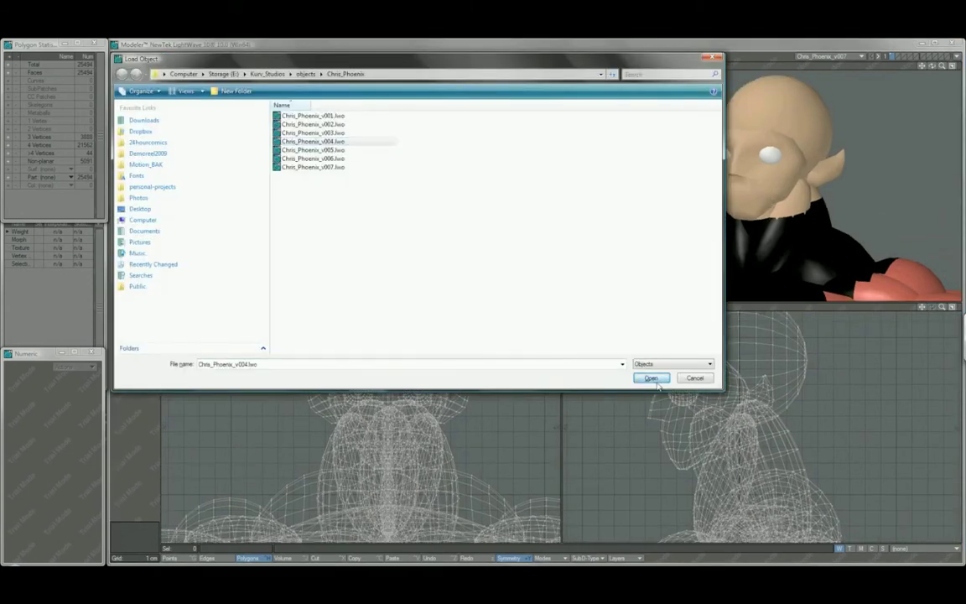
left_click(894, 56)
key("a")
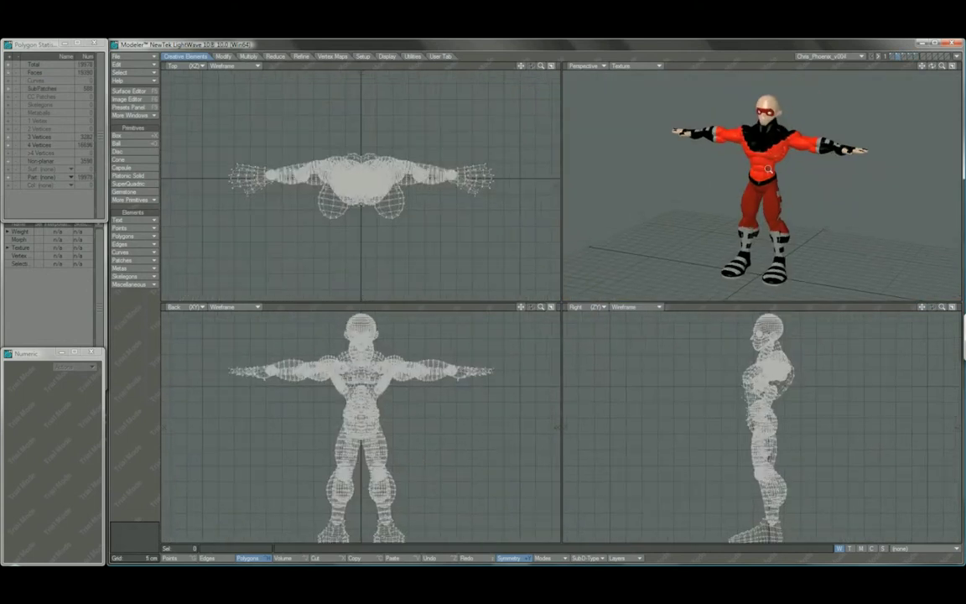
Alternate between the Chris_Phoenix_v007 and Chris_Phoenix_v004 objects to compare the two whole figures, ending on v004.
left_click(835, 56)
left_click(834, 58)
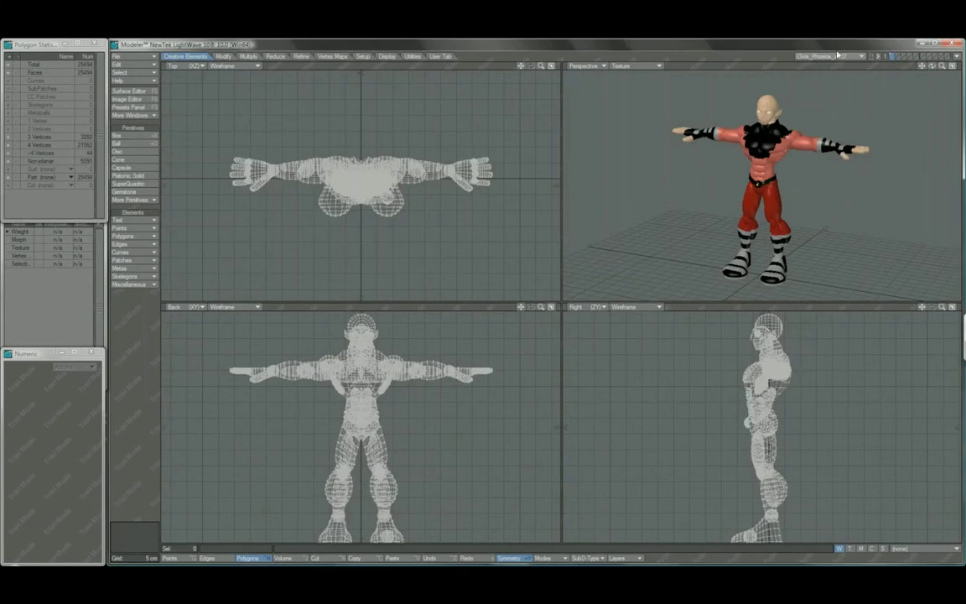
left_click(829, 56)
left_click(830, 65)
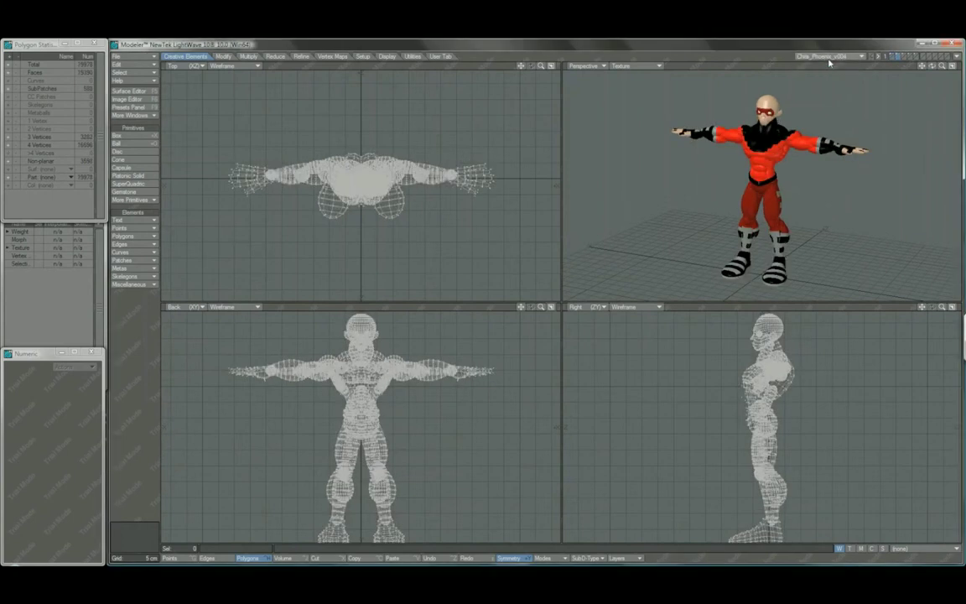
left_click(830, 57)
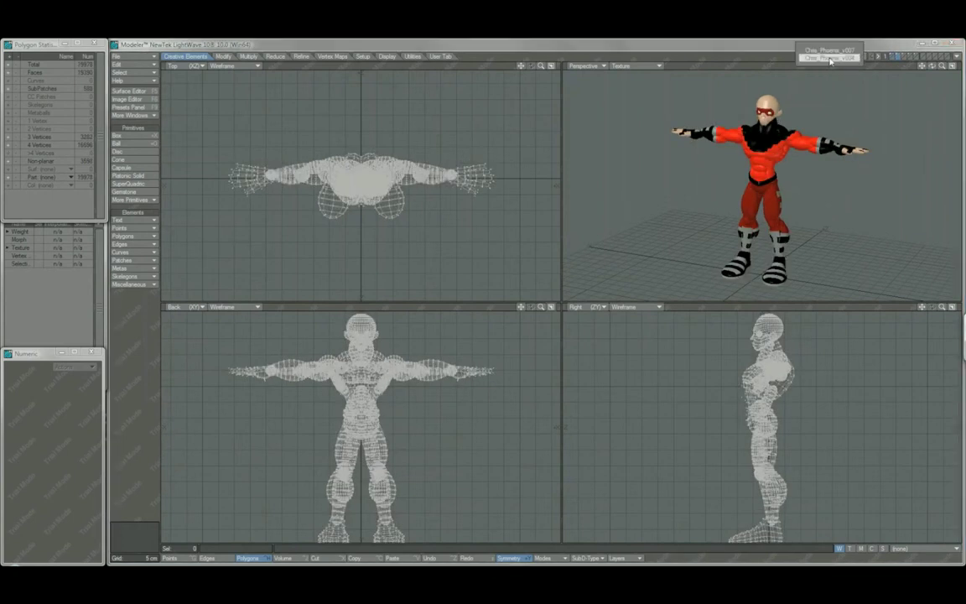
left_click(835, 55)
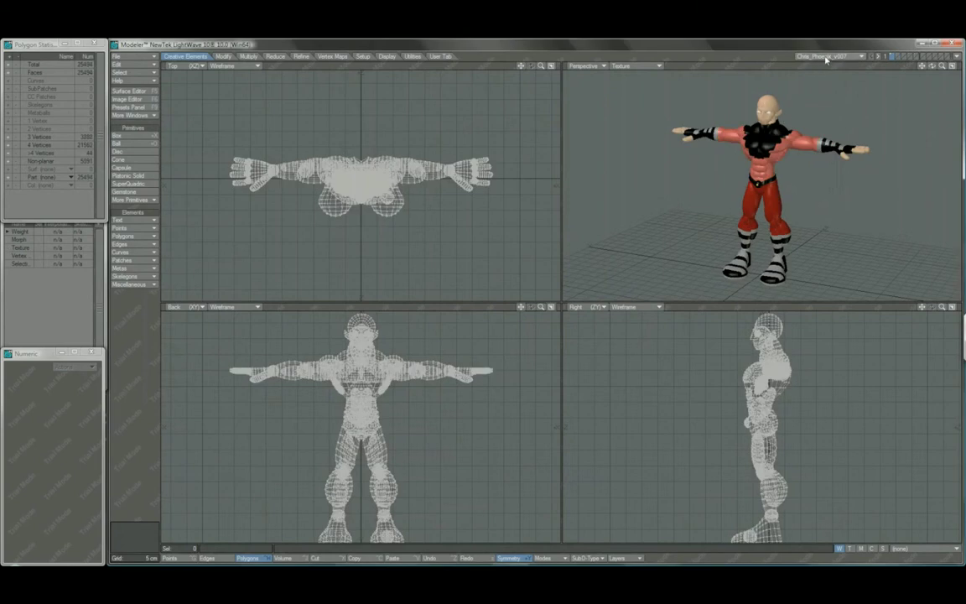
left_click(826, 59)
left_click(826, 68)
Select both connected forearms to isolate them in view, clear the selection, and examine the arm muscles from front and back.
scroll(738, 193, "up", 2)
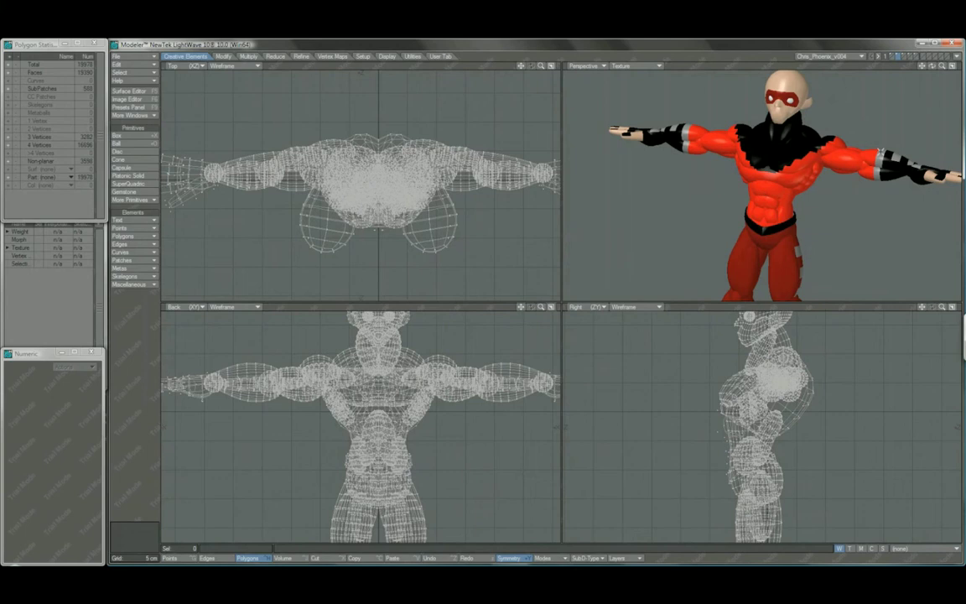
left_click_drag(877, 144, 883, 139)
key("]")
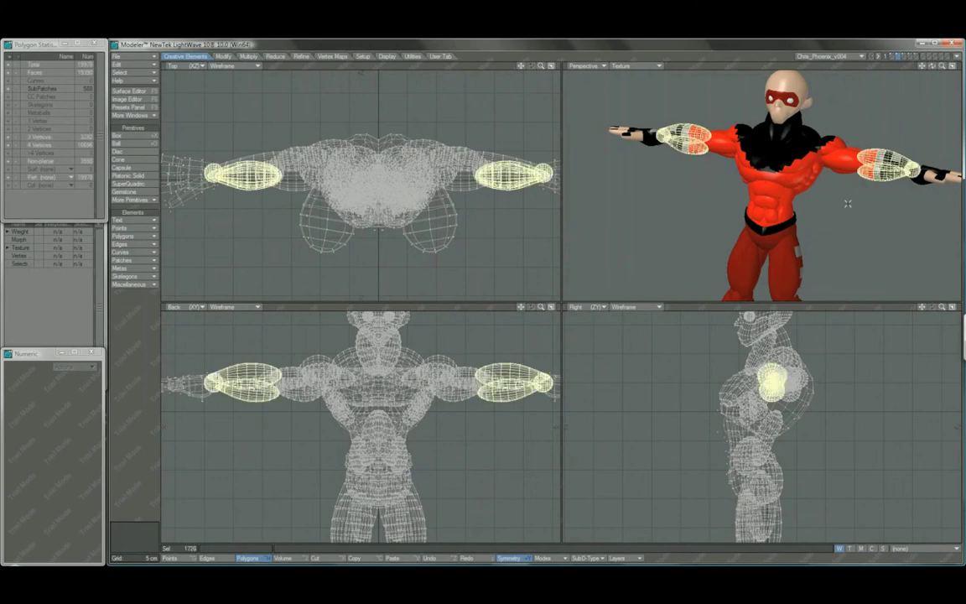
key("shift+a")
left_click(125, 362)
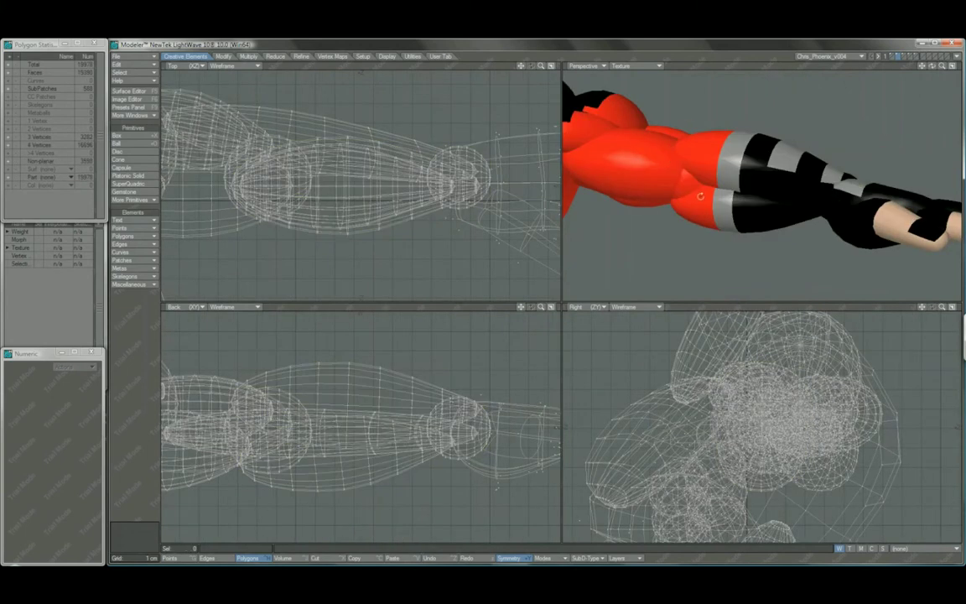
left_click_drag(630, 176, 715, 215, "alt")
key("a")
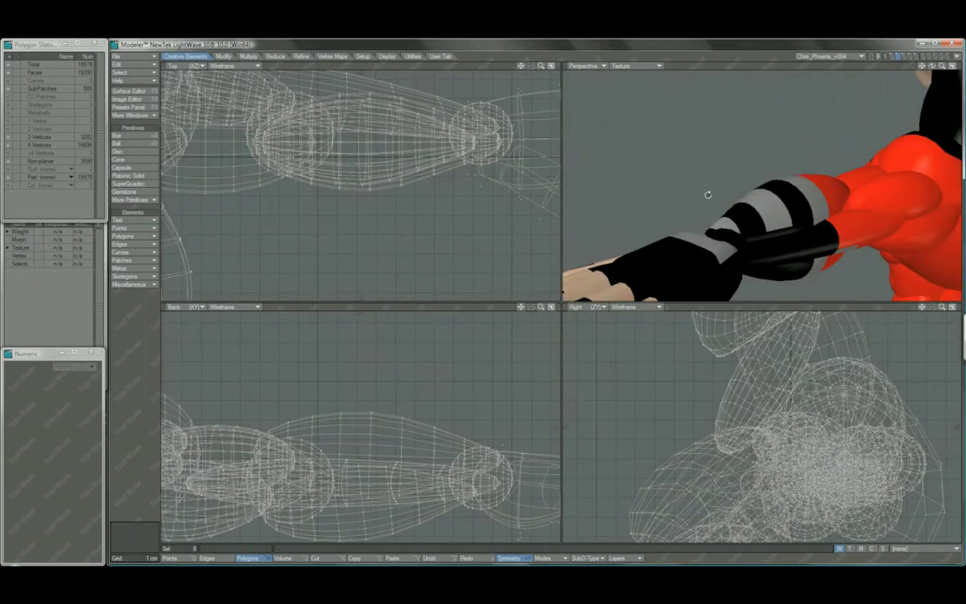
scroll(769, 130, "up", 3)
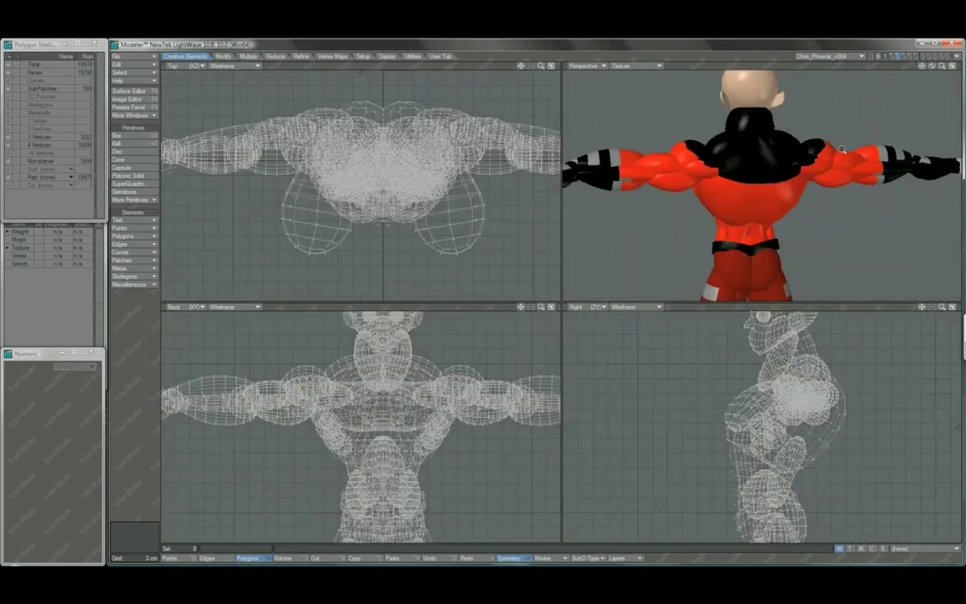
Examine the v004 character's hips, thighs, knees and boots from several angles.
left_click_drag(842, 149, 730, 202, "alt")
key("a")
scroll(746, 218, "up", 3)
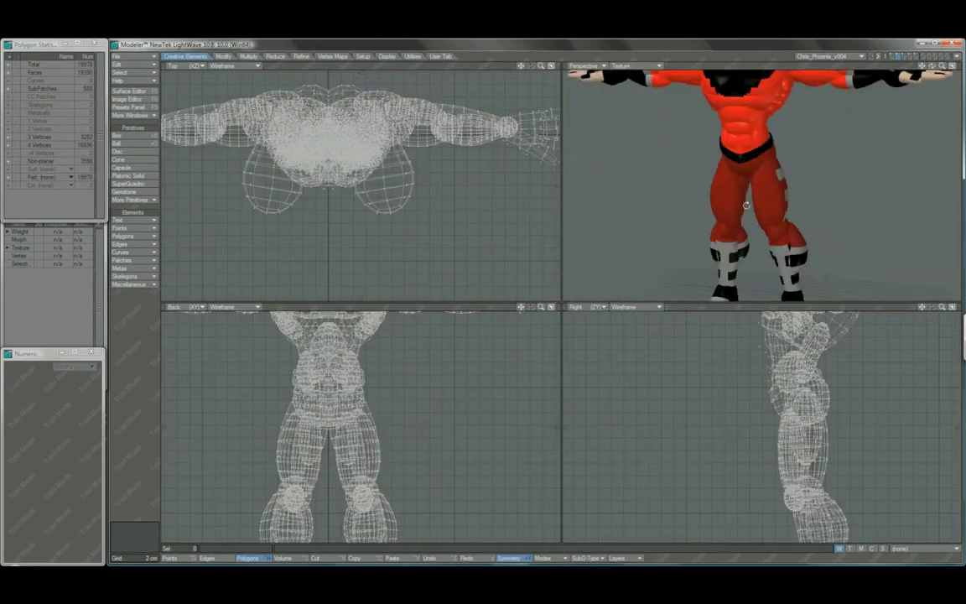
left_click_drag(750, 237, 776, 211, "alt+shift")
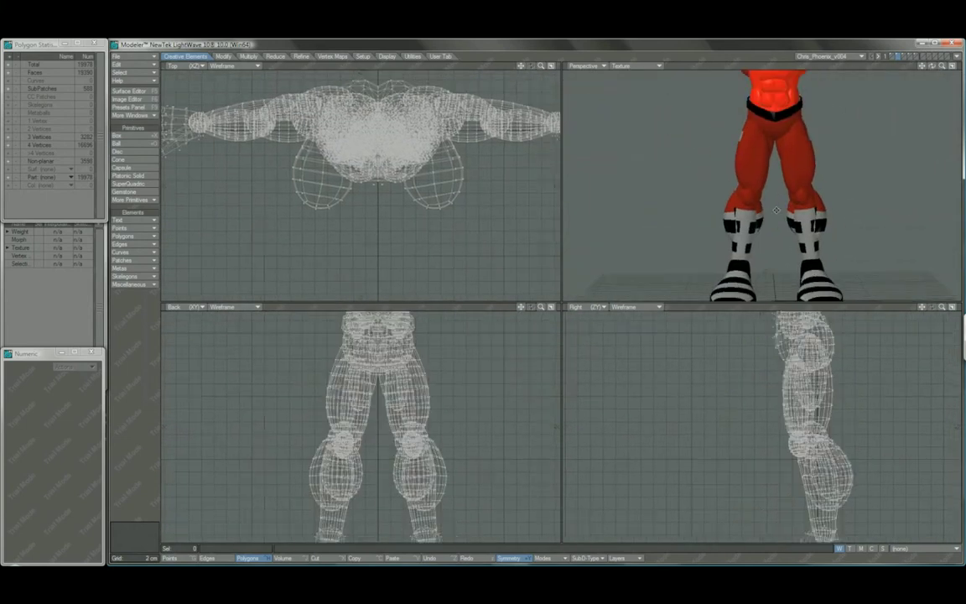
left_click_drag(795, 164, 792, 217, "alt+shift")
scroll(750, 210, "up", 3)
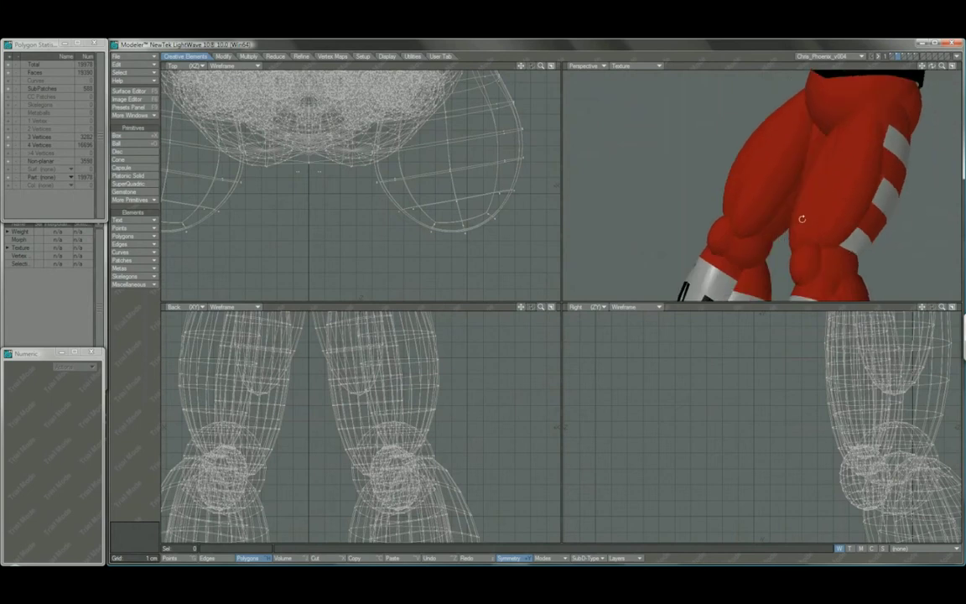
key("a")
scroll(774, 155, "up", 4)
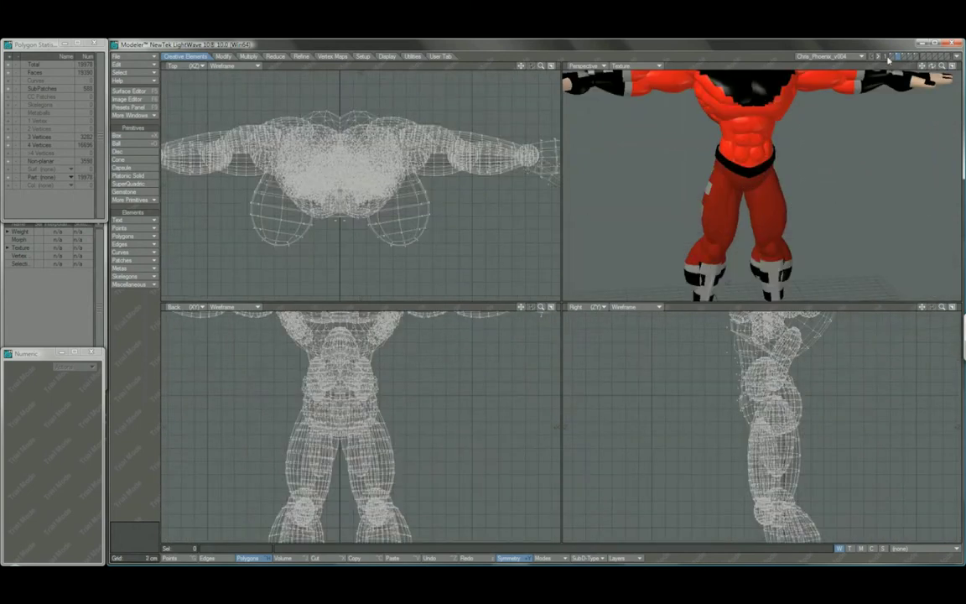
Switch to Chris_Phoenix_v007 and inspect its legs and torso for comparison with the older version.
left_click(826, 56)
left_click(826, 48)
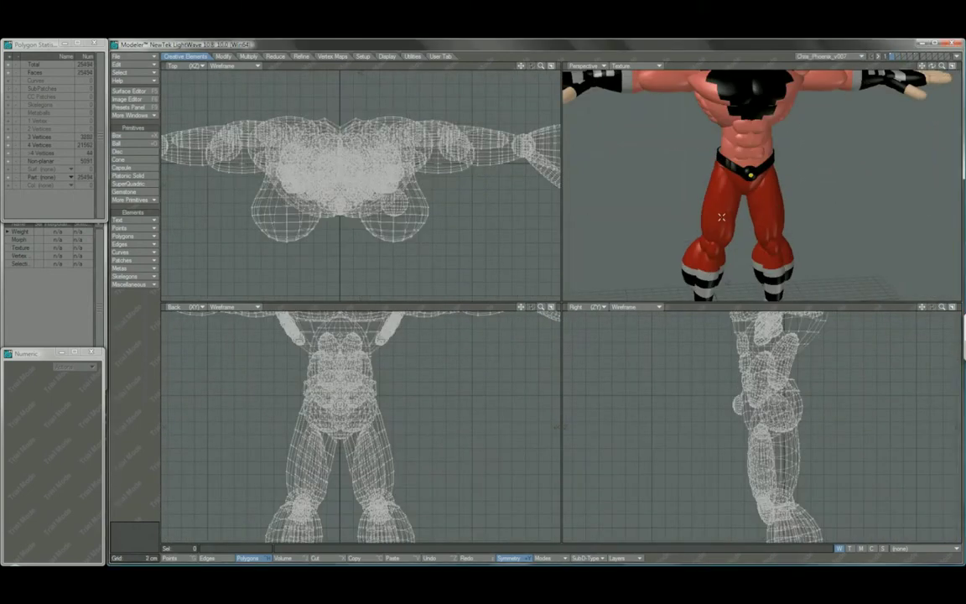
left_click_drag(753, 206, 776, 171, "alt")
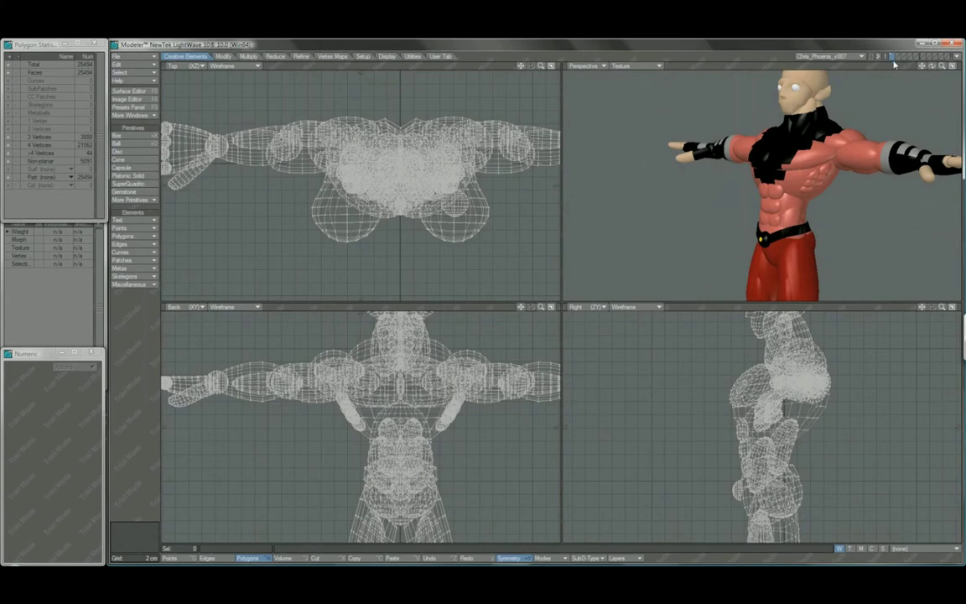
Return to Chris_Phoenix_v004, select the polygon band beneath the chest to point it out, and clear the selection.
left_click(830, 56)
left_click(849, 67)
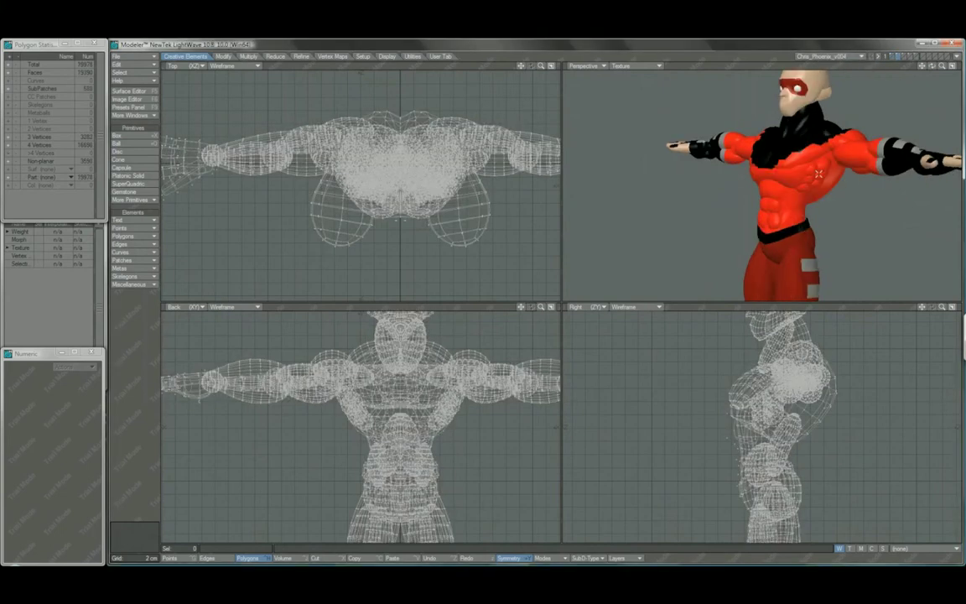
mouse_move(807, 206)
left_mouse_down("alt")
mouse_move(789, 212)
mouse_move(803, 215)
left_mouse_up("alt")
left_click_drag(812, 172, 731, 161)
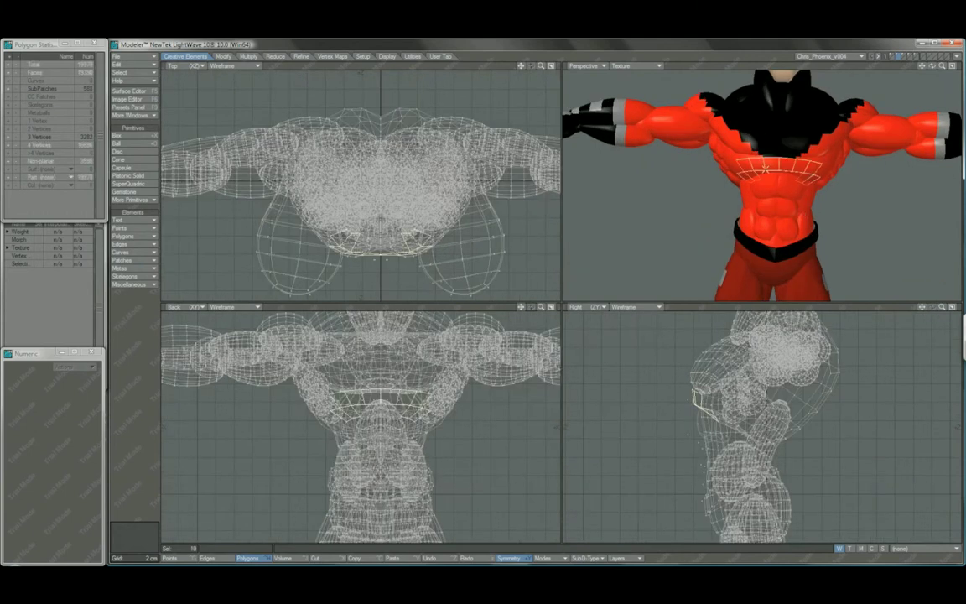
left_click(801, 189)
key("a")
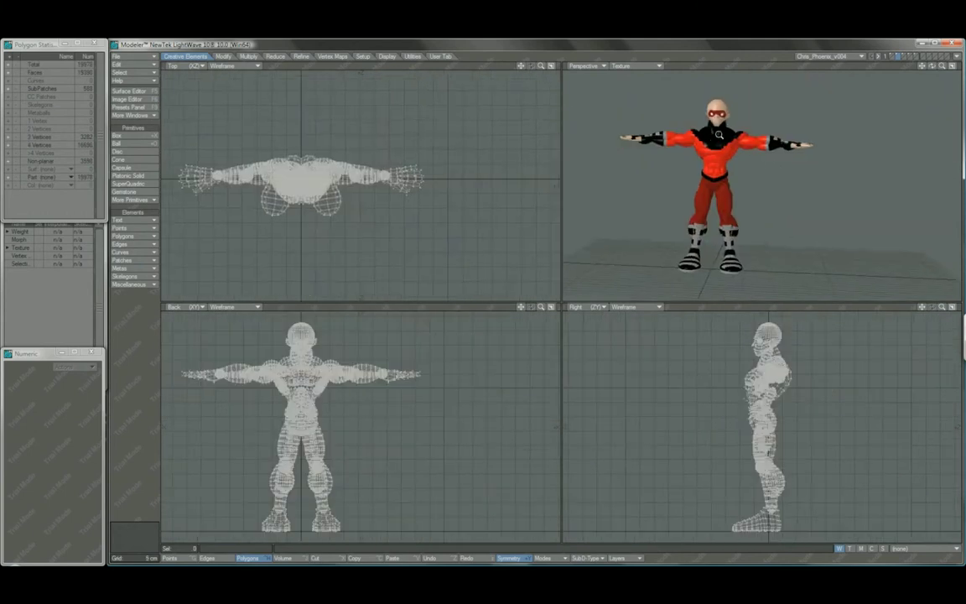
Compare the chest, neck and head of v004 up close with those of Chris_Phoenix_v007.
key("period")
key("period")
left_click_drag(823, 178, 704, 239, "alt+shift")
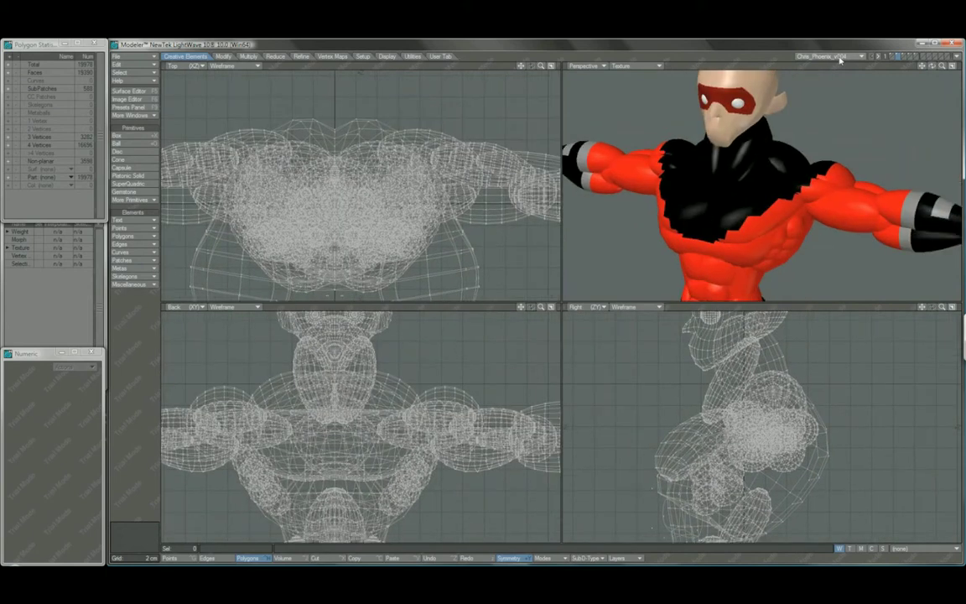
left_click(834, 56)
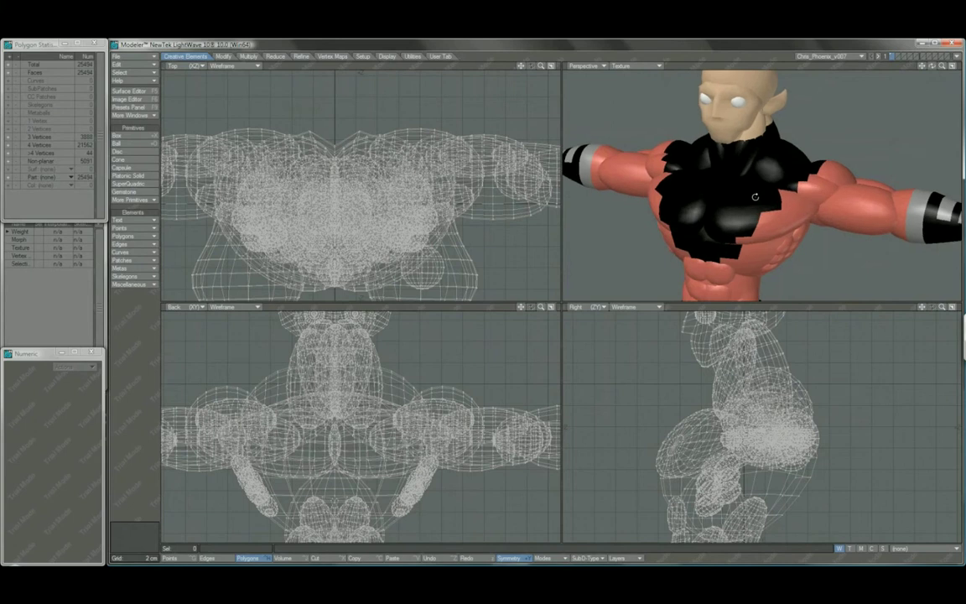
left_click_drag(755, 197, 757, 198, "alt")
Check the surface list of Chris_Phoenix_v007 in the Surface Editor, close it, and review the chest and whole figure.
key("F5")
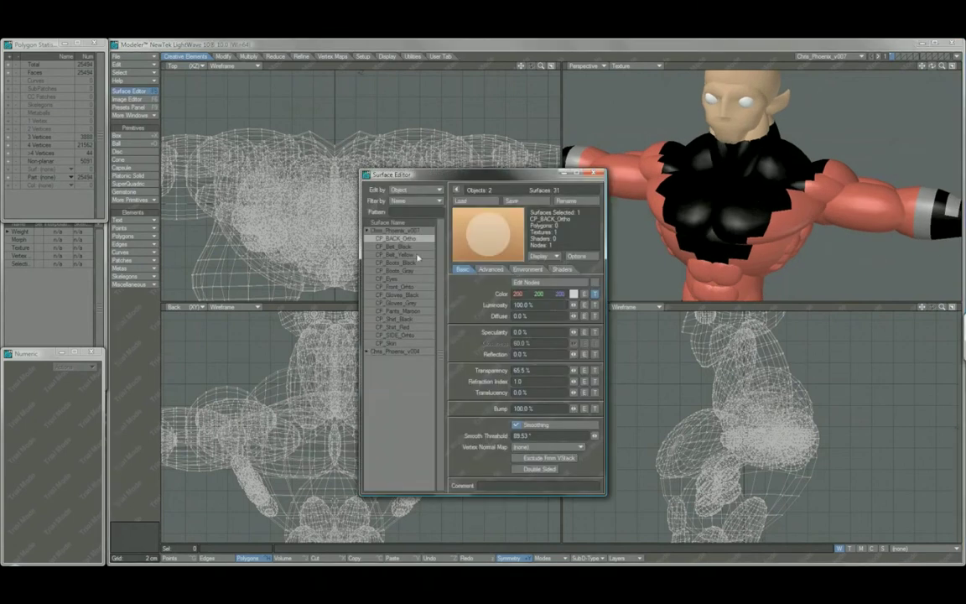
key("F5")
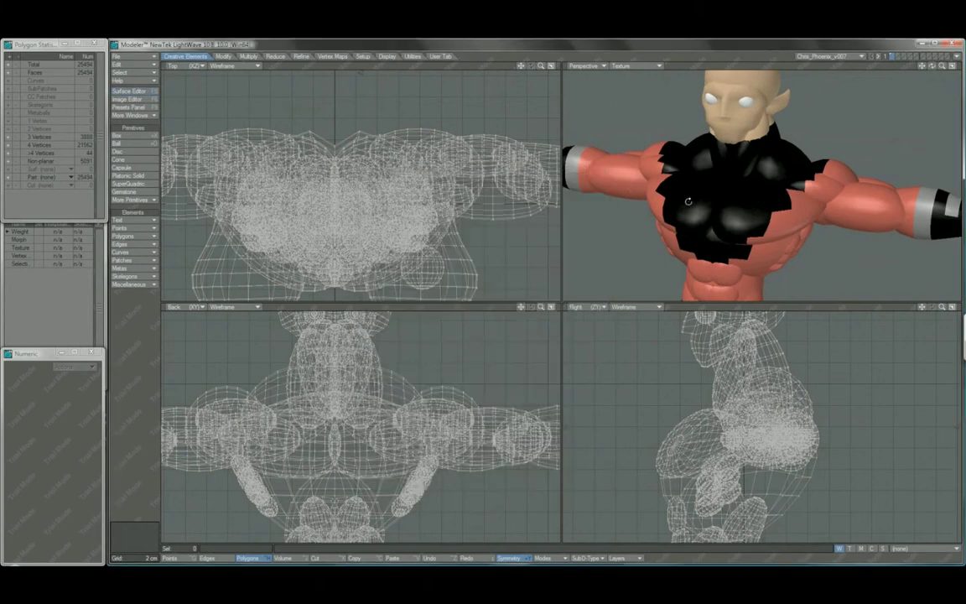
left_click_drag(619, 181, 792, 194, "alt")
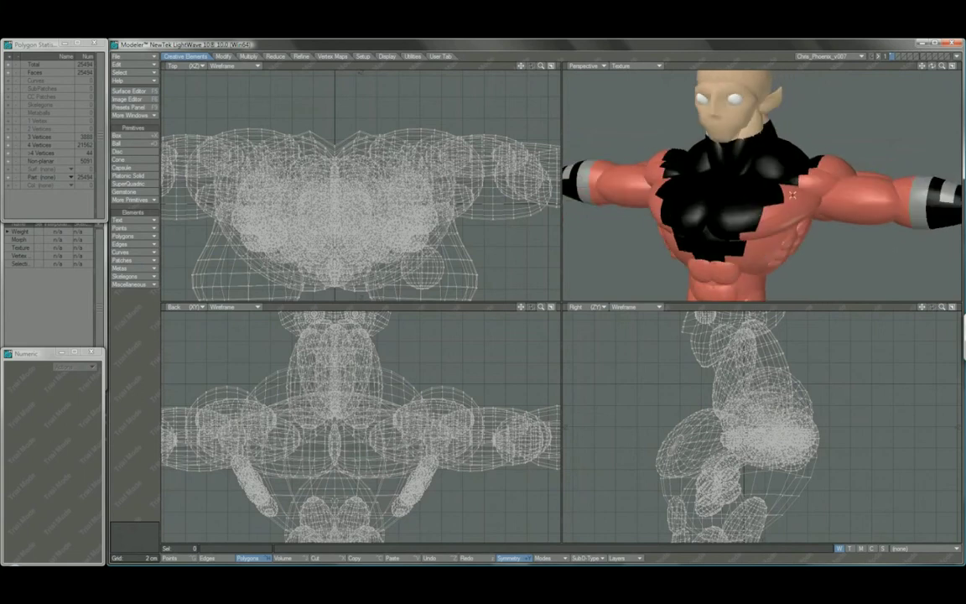
key("a")
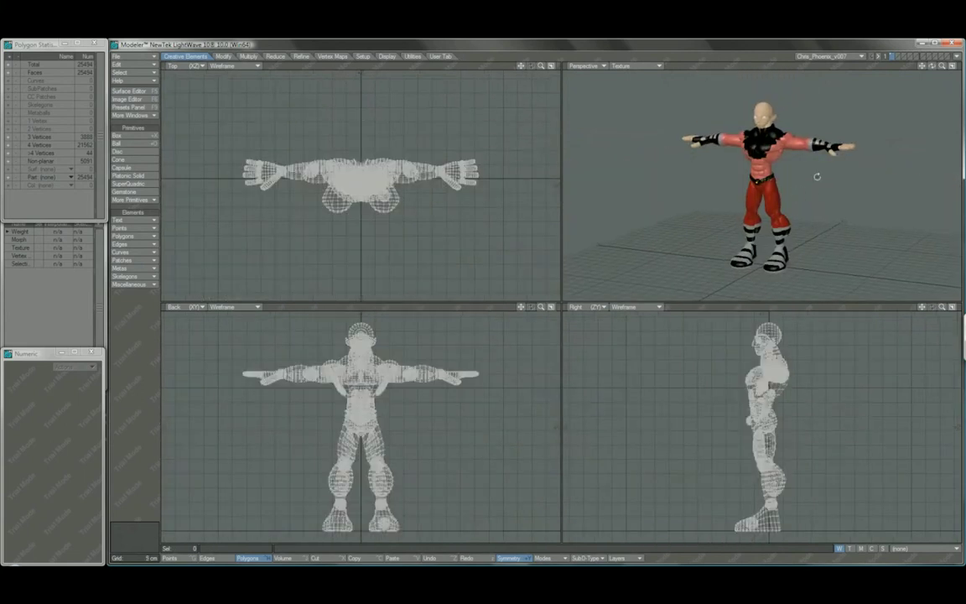
left_click_drag(817, 176, 829, 175, "alt")
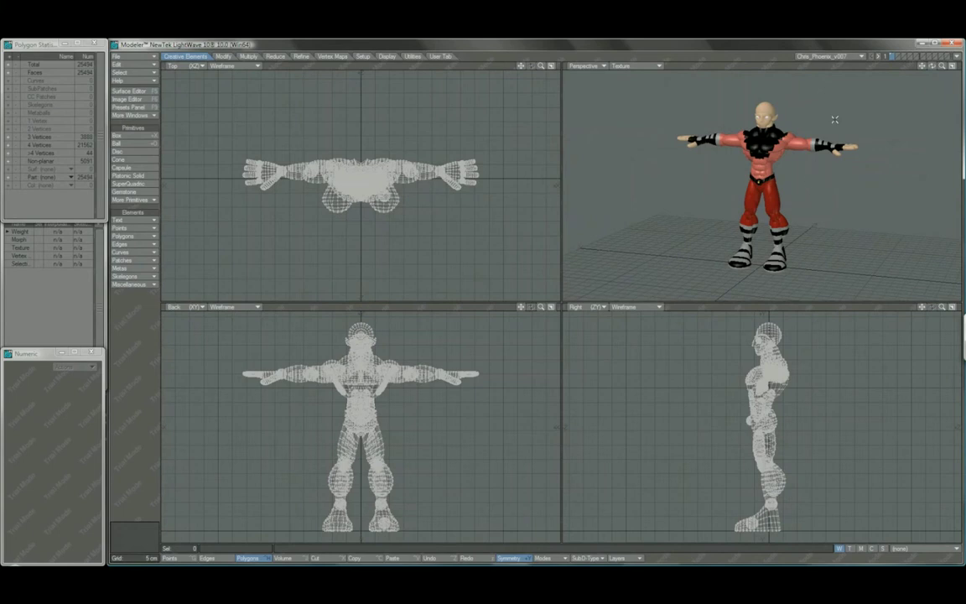
key("shift+s")
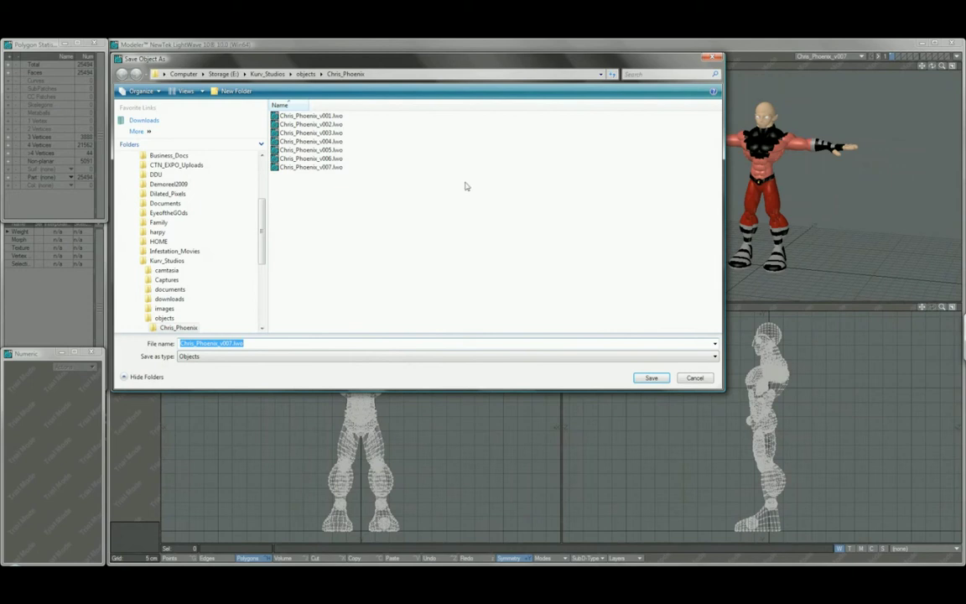
left_click_drag(516, 70, 549, 128)
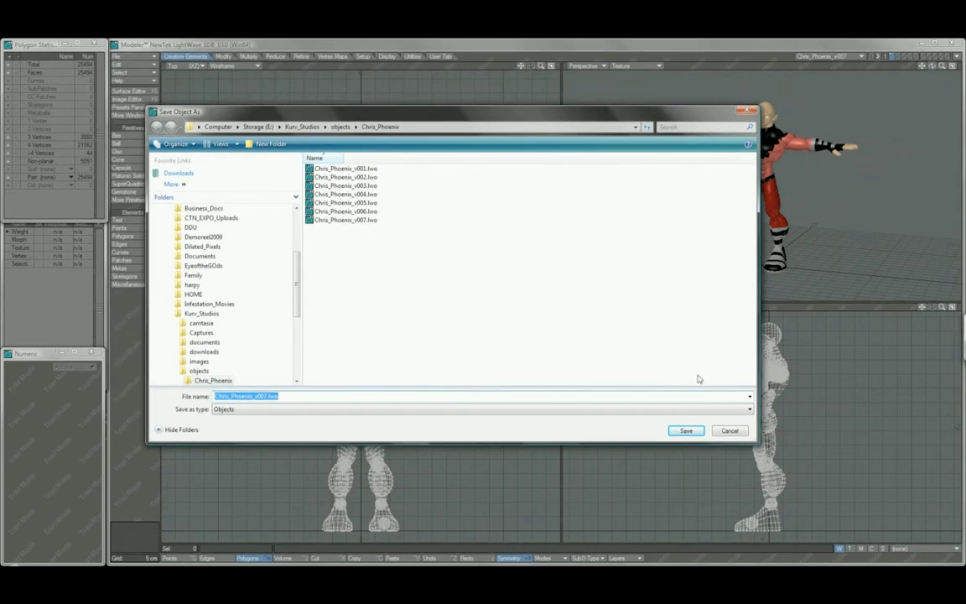
left_click(730, 431)
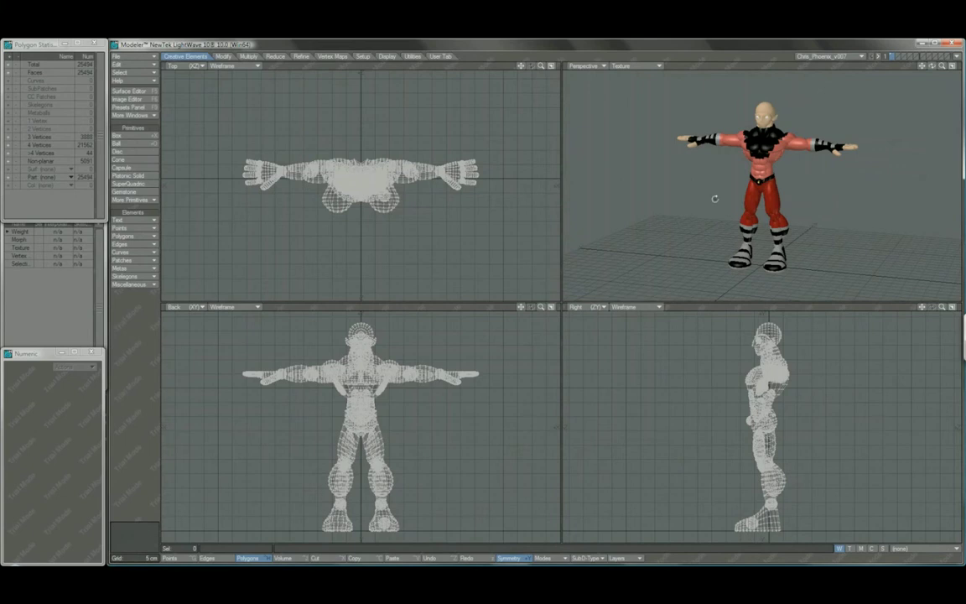
View the v007 figure from the front and switch the current object to Chris_Phoenix_v004.
left_click_drag(715, 199, 710, 164, "alt")
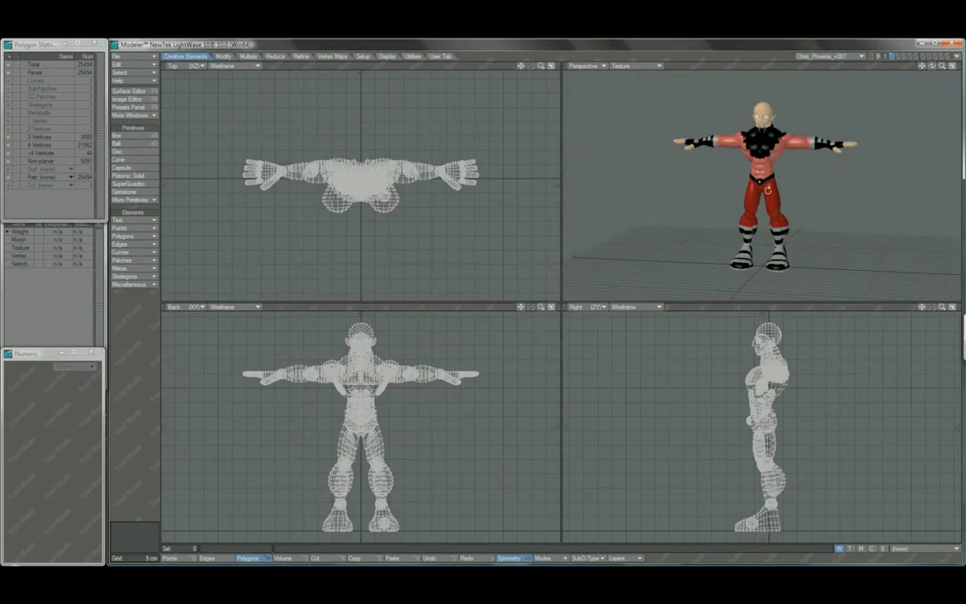
left_click(845, 56)
left_click(830, 51)
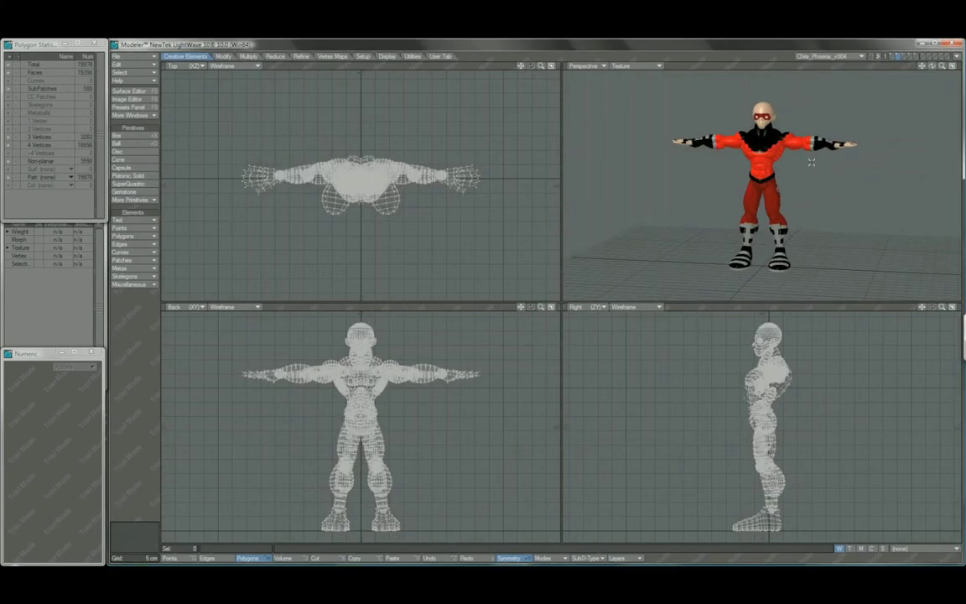
Examine the chest, shoulders and back of Chris_Phoenix_v004 up close from the front, rear and side.
left_click_drag(811, 161, 764, 215, "alt")
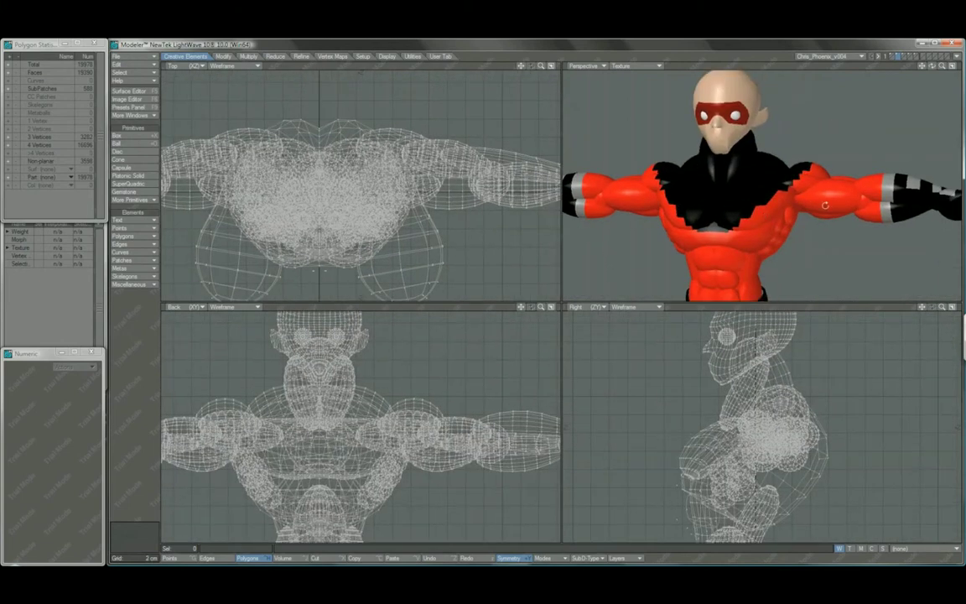
left_click_drag(825, 204, 646, 178, "alt")
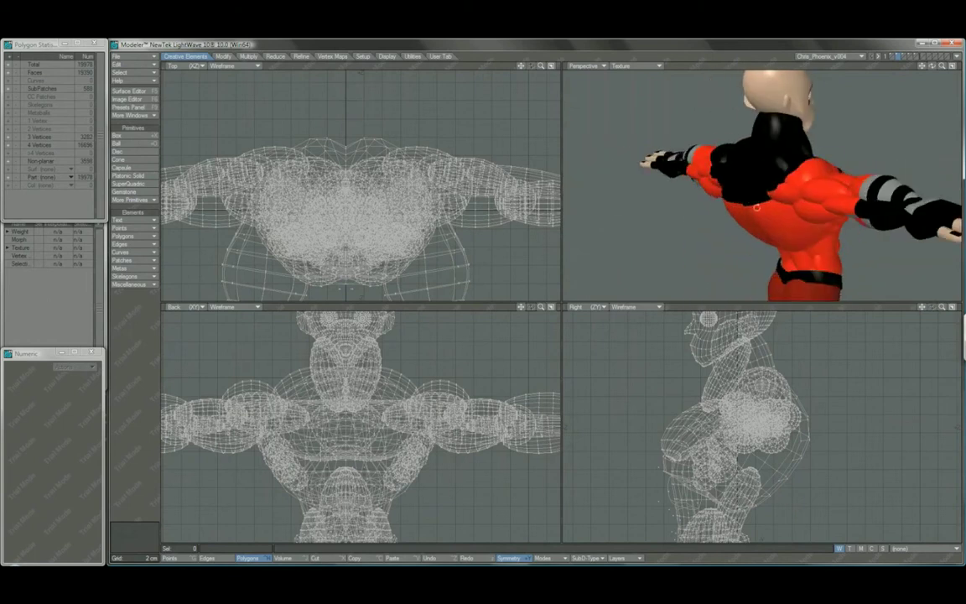
left_click_drag(756, 206, 774, 140, "alt")
key("a")
scroll(741, 219, "up", 3)
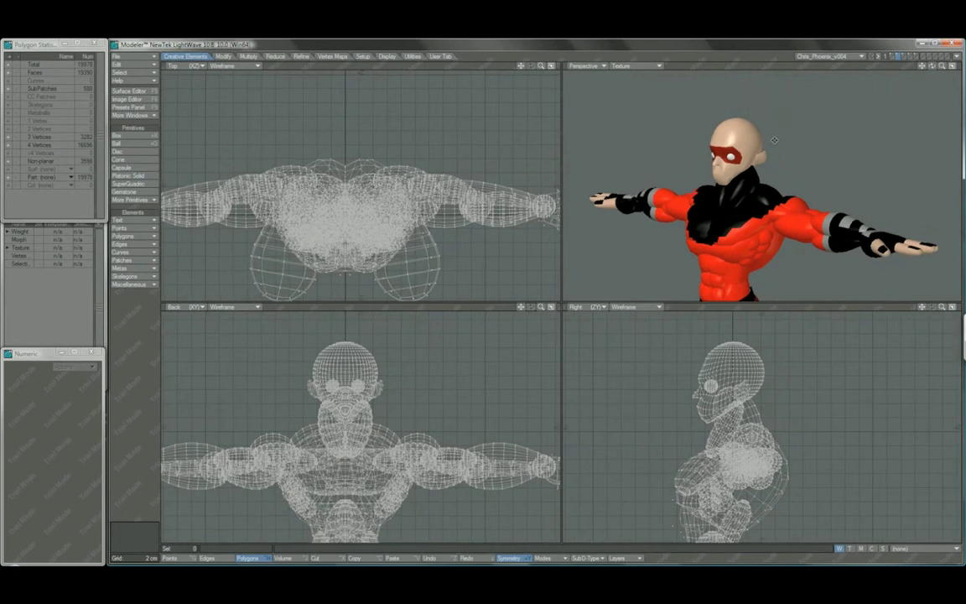
scroll(774, 140, "up", 2)
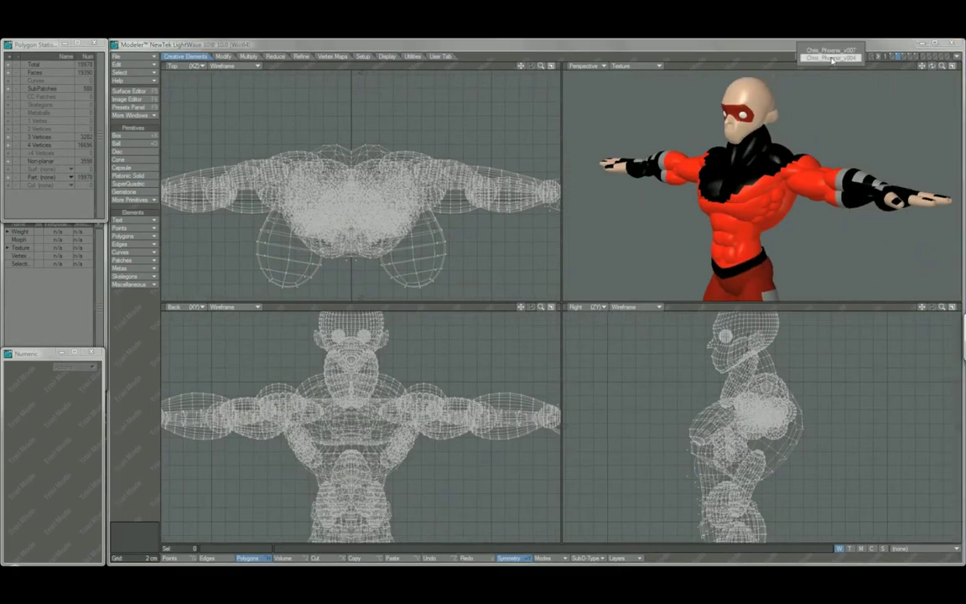
Switch to Chris_Phoenix_v007, select its entire connected head including the ears, and copy it.
left_click(831, 55)
left_click(831, 52)
left_click(759, 101)
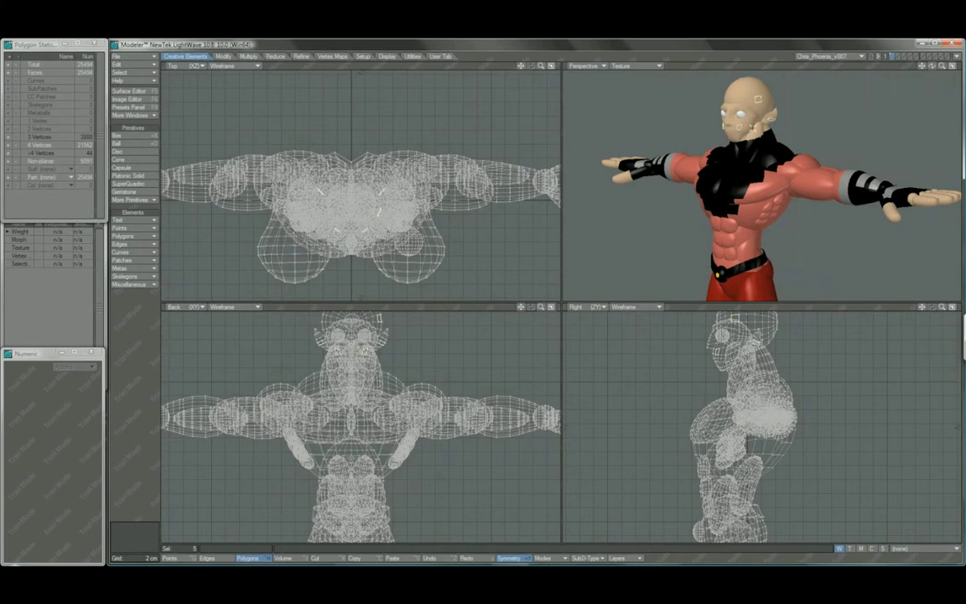
key("bracketright")
left_click_drag(683, 115, 696, 131, "alt")
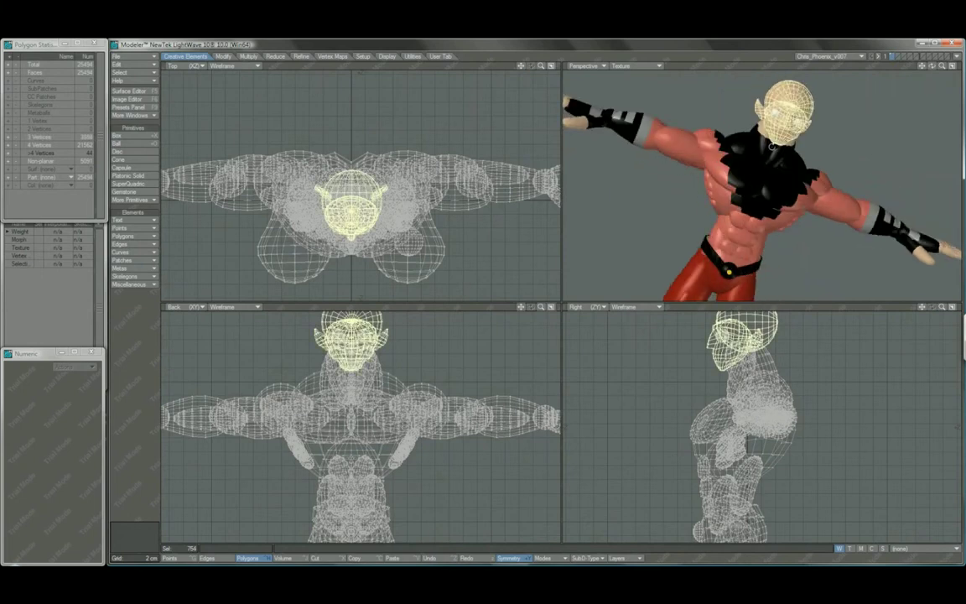
Cut the head, mask and ears from Chris_Phoenix_v004, keeping the eyeballs, and paste the copied v007 head in their place.
left_click(826, 56)
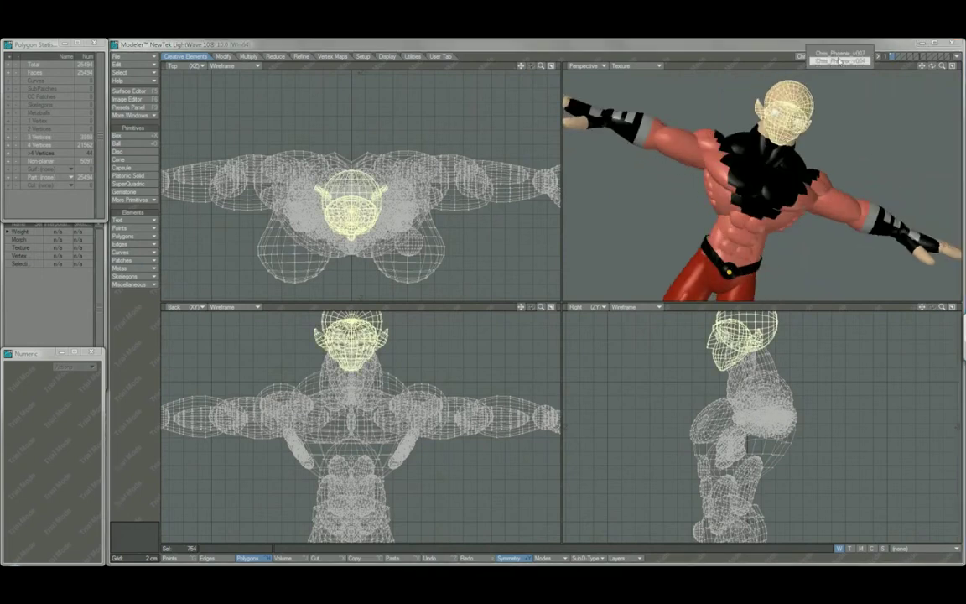
left_click(754, 54)
left_click_drag(697, 132, 708, 126, "alt")
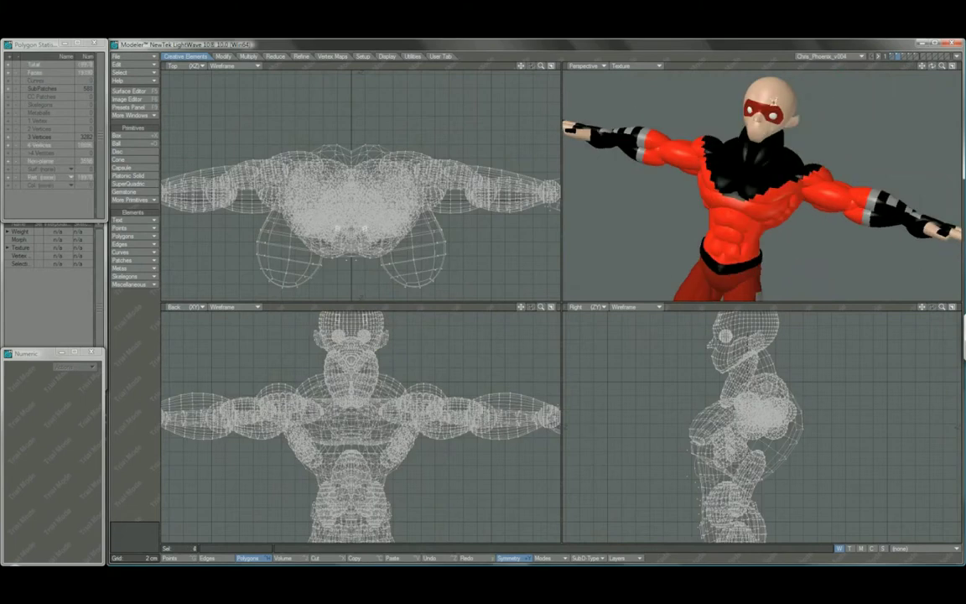
key("v")
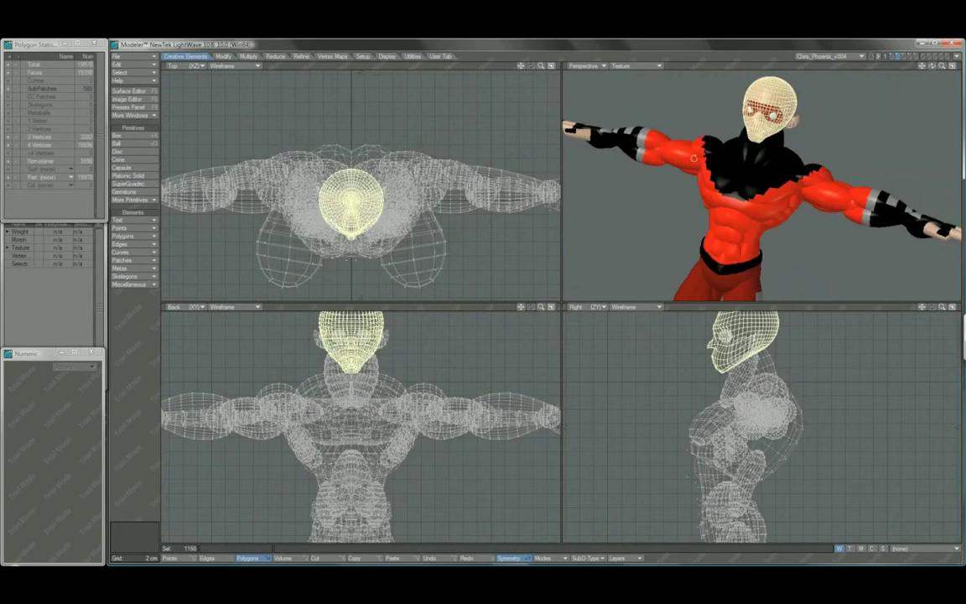
left_click_drag(713, 109, 705, 113, "alt")
key("shift+bracketright")
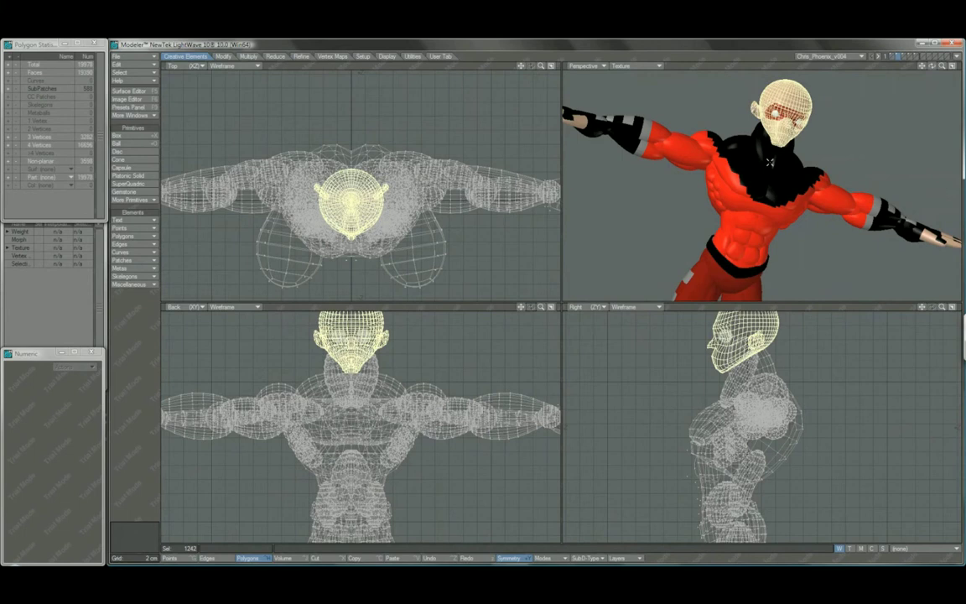
key("x")
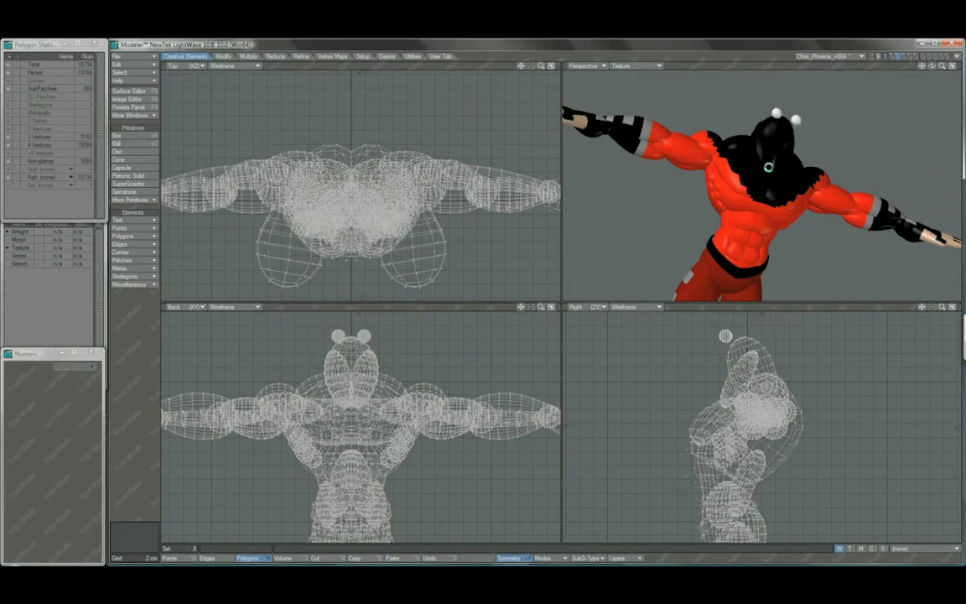
key("v")
left_click_drag(787, 168, 748, 176, "alt")
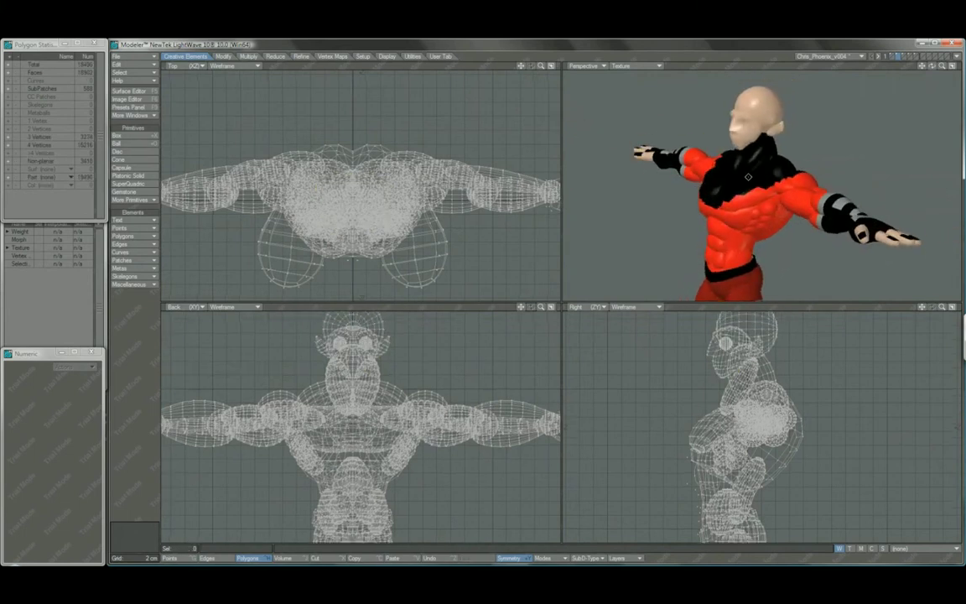
Select the polygons covering both eyes on the pasted head and move them about 1.18 mm in Y and 3.82 mm in Z.
key("period")
left_click_drag(808, 213, 788, 210, "alt")
left_click_drag(738, 178, 776, 186)
key("t")
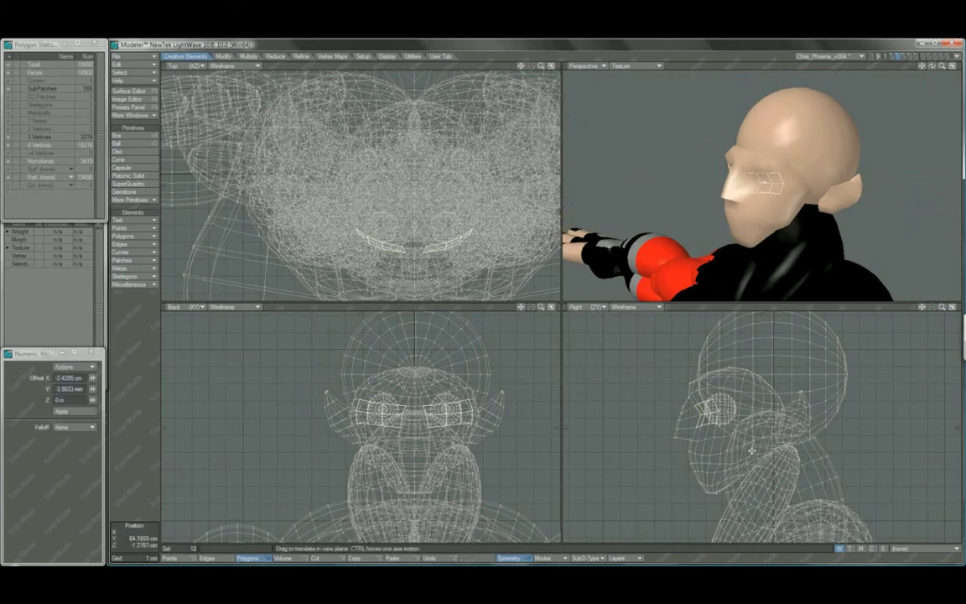
left_click_drag(671, 405, 653, 363)
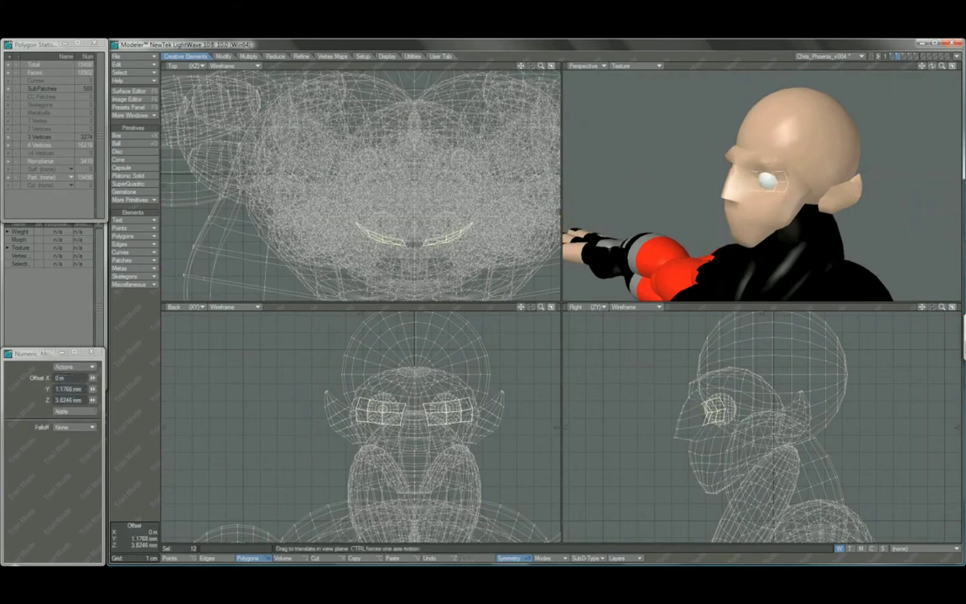
left_click(126, 485)
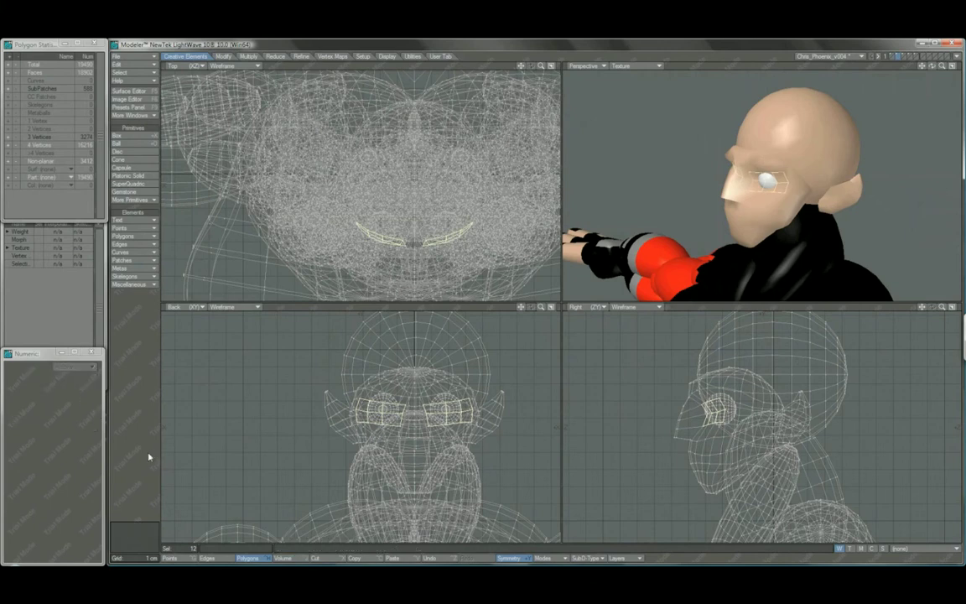
left_click(128, 476)
Try selecting the mask-shaped area of polygons around the eyes, brows and nose, refining its lower edge.
mouse_move(665, 212)
left_mouse_down("alt")
mouse_move(828, 151)
mouse_move(728, 153)
mouse_move(842, 170)
mouse_move(806, 176)
mouse_move(817, 194)
left_mouse_up("alt")
left_click_drag(817, 157, 801, 161)
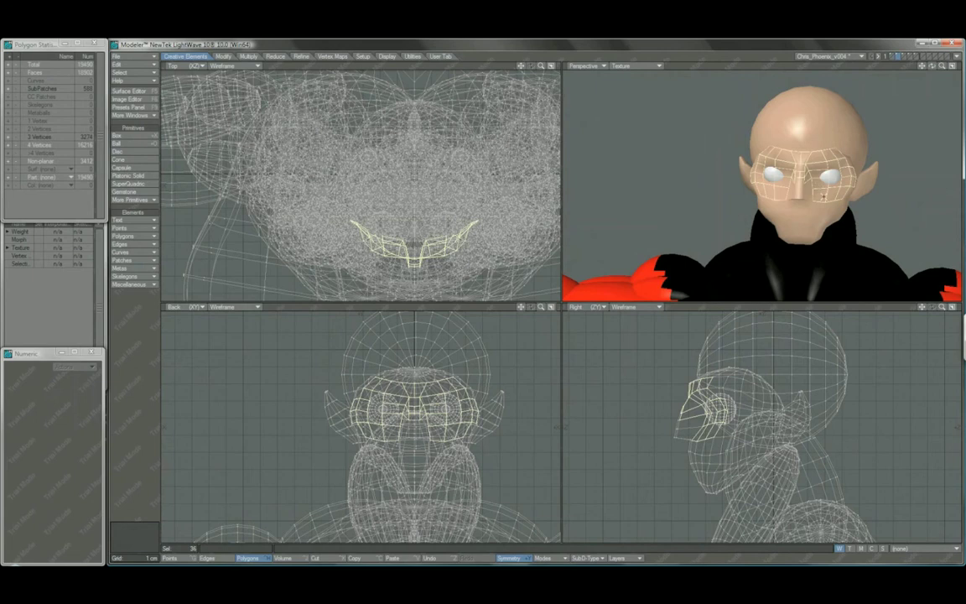
left_click_drag(850, 187, 811, 164, "alt")
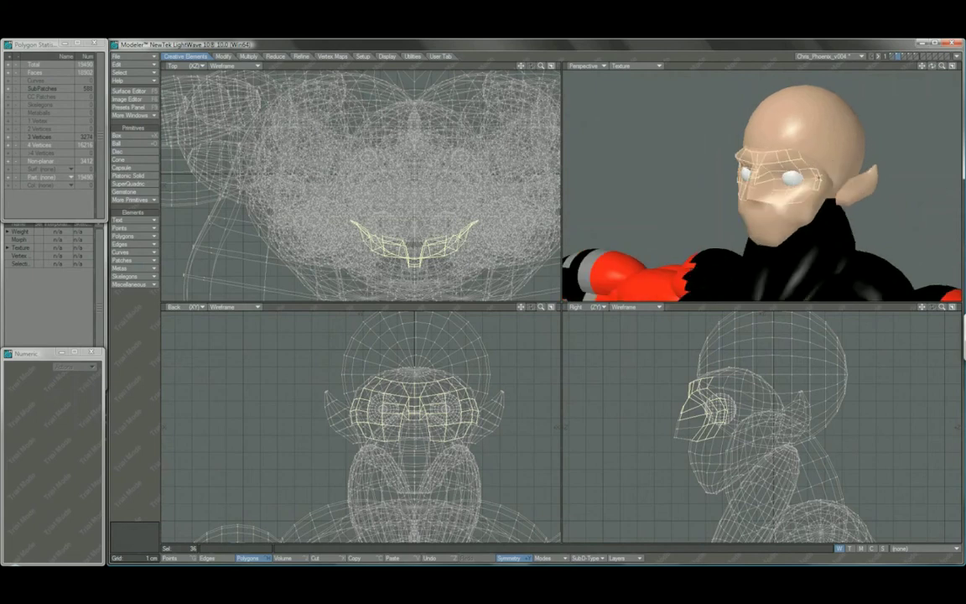
left_click(737, 163)
left_click(731, 176)
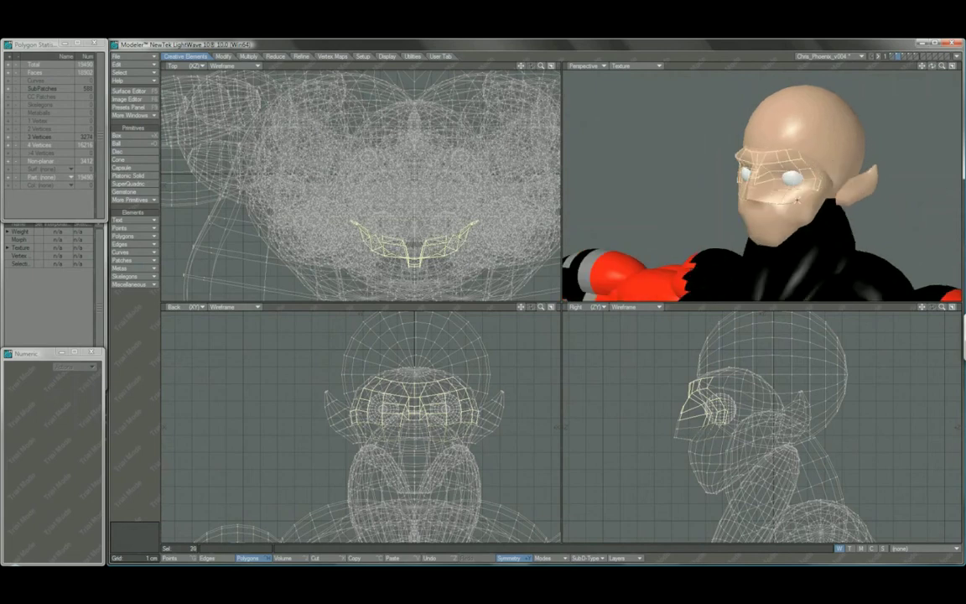
left_click(738, 166)
mouse_move(738, 172)
left_mouse_down("alt")
mouse_move(814, 211)
mouse_move(827, 189)
left_mouse_up("alt")
key("period")
key("period")
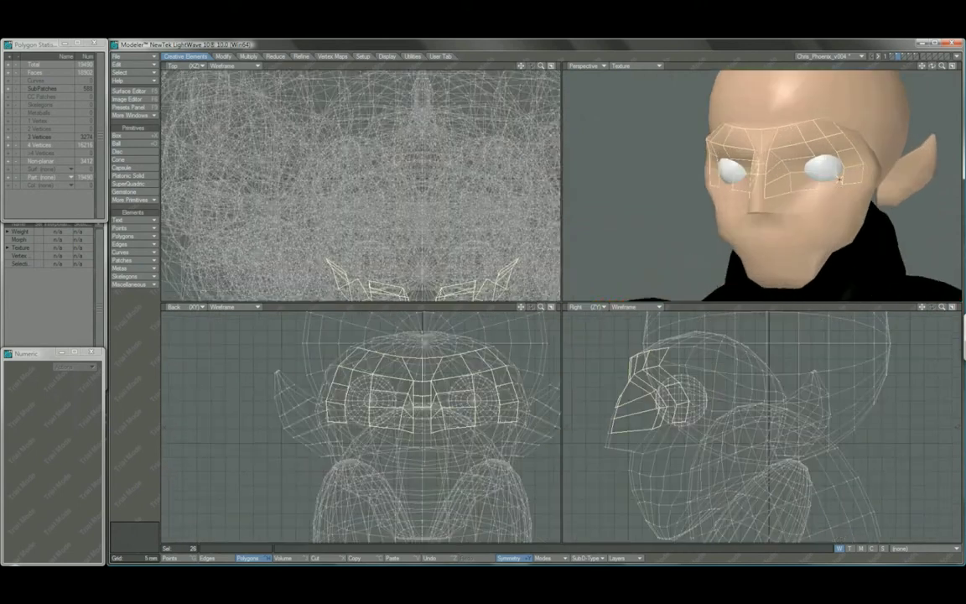
left_click_drag(841, 179, 791, 200)
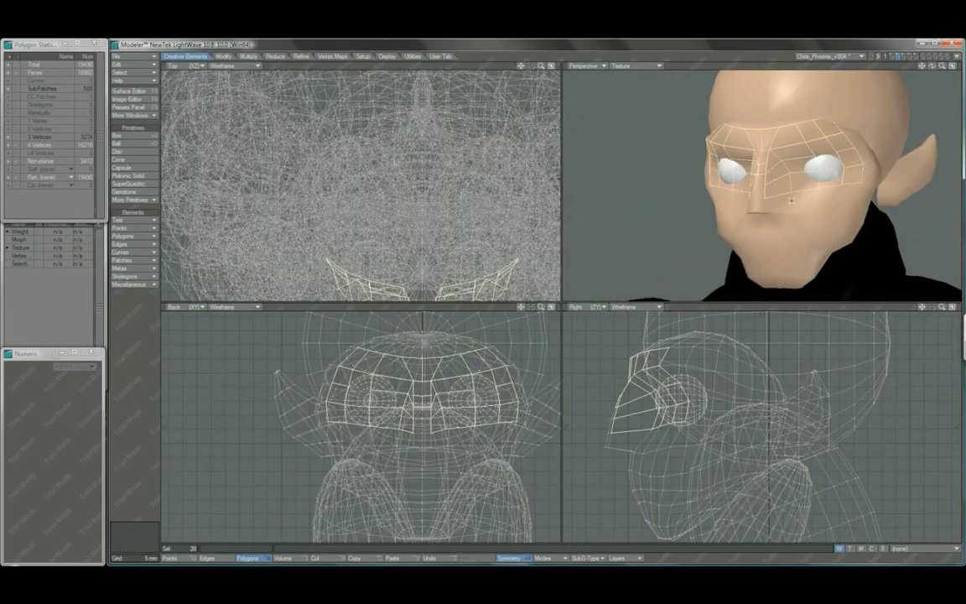
Display the perspective view in Wireframe Shade and clear the face polygon selection.
left_click(636, 65)
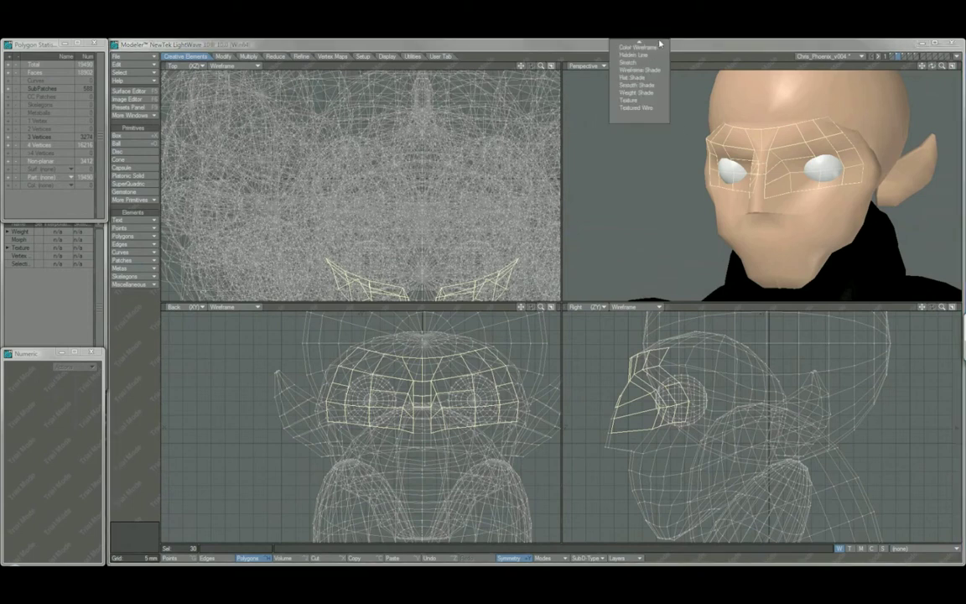
left_click(649, 80)
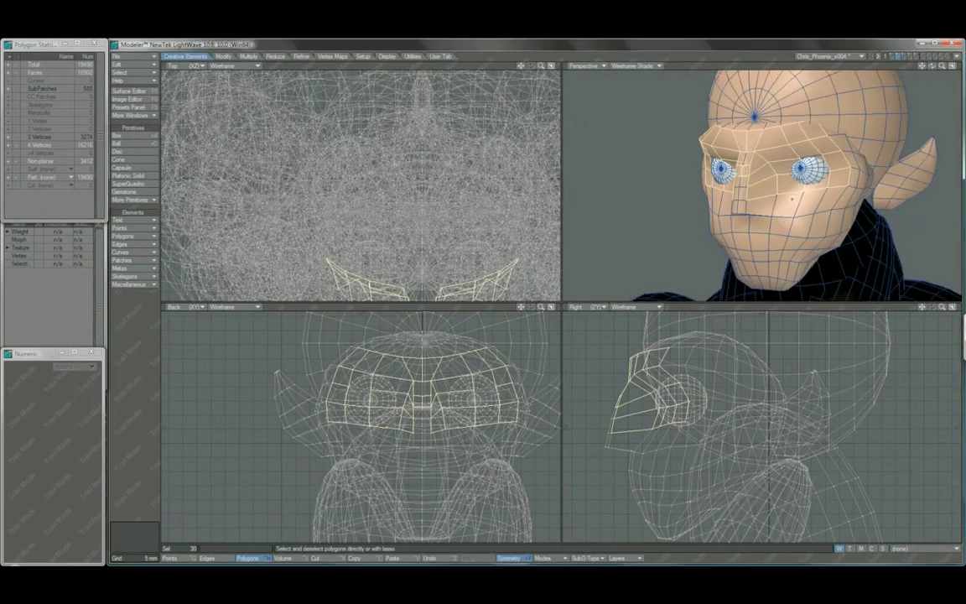
key("slash")
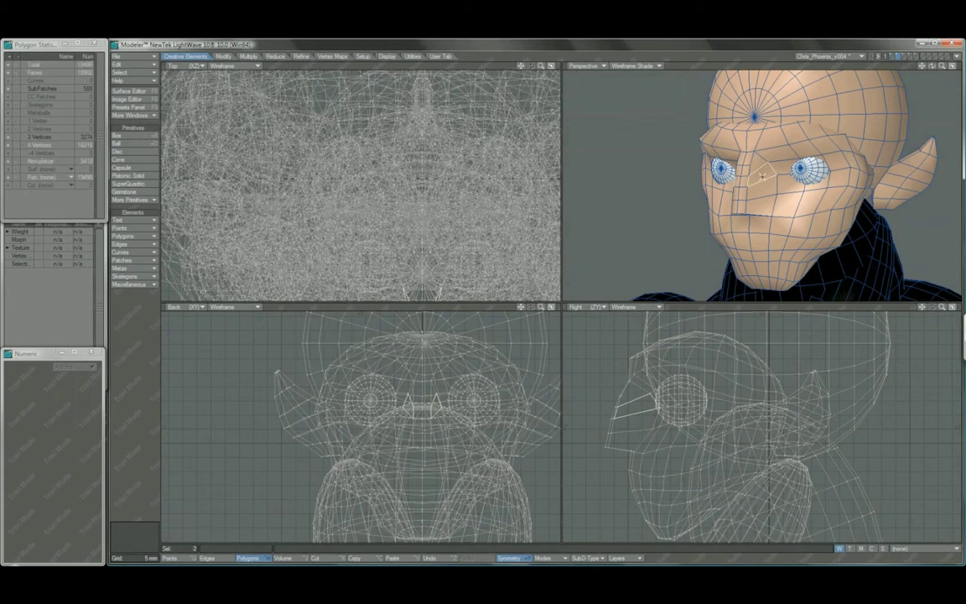
Select the polygons beside the nose and beneath the eyes, try tripling them, and undo the tripling.
key("ctrl+g")
key("ctrl+h")
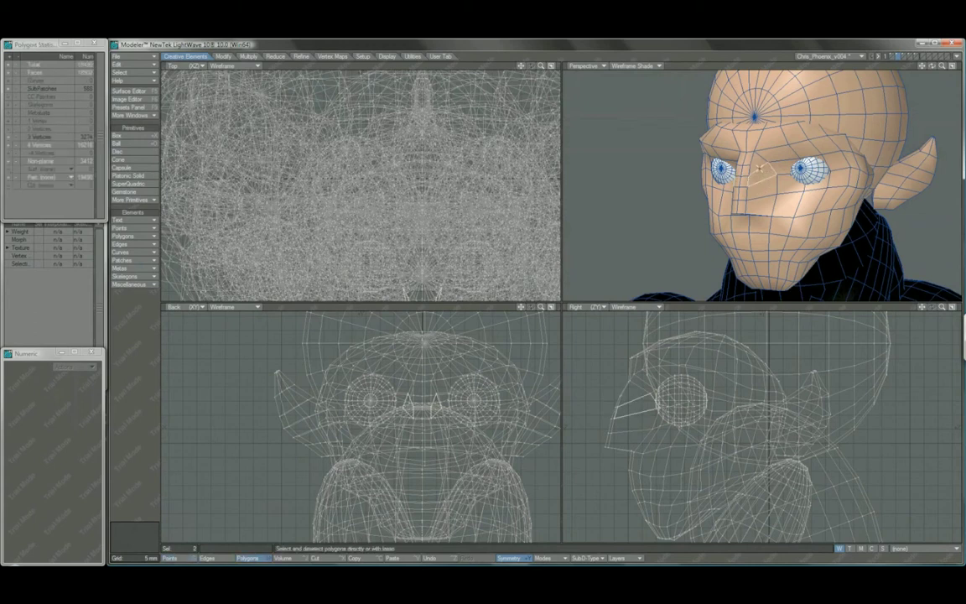
left_click_drag(689, 168, 696, 173)
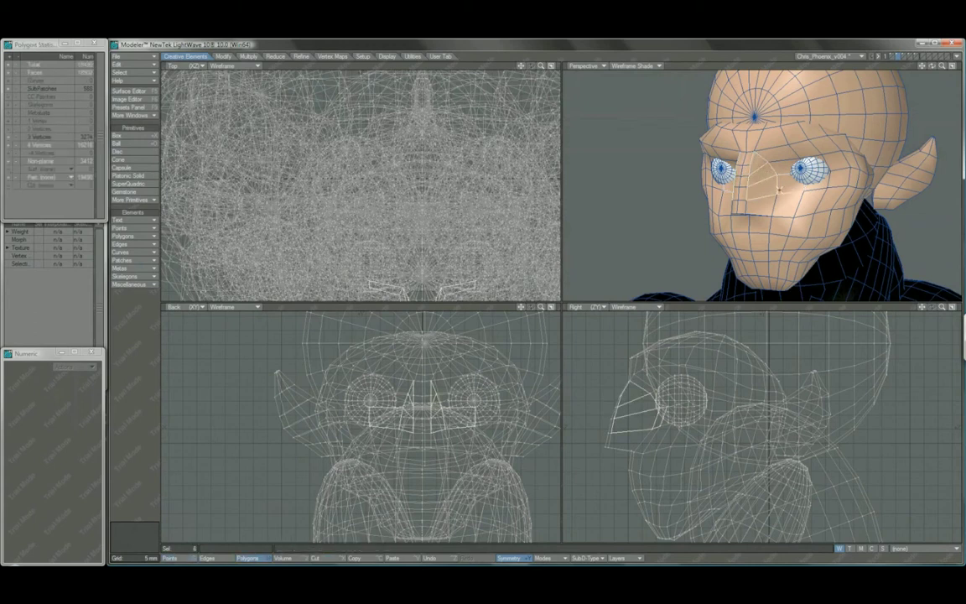
left_click_drag(779, 190, 793, 191)
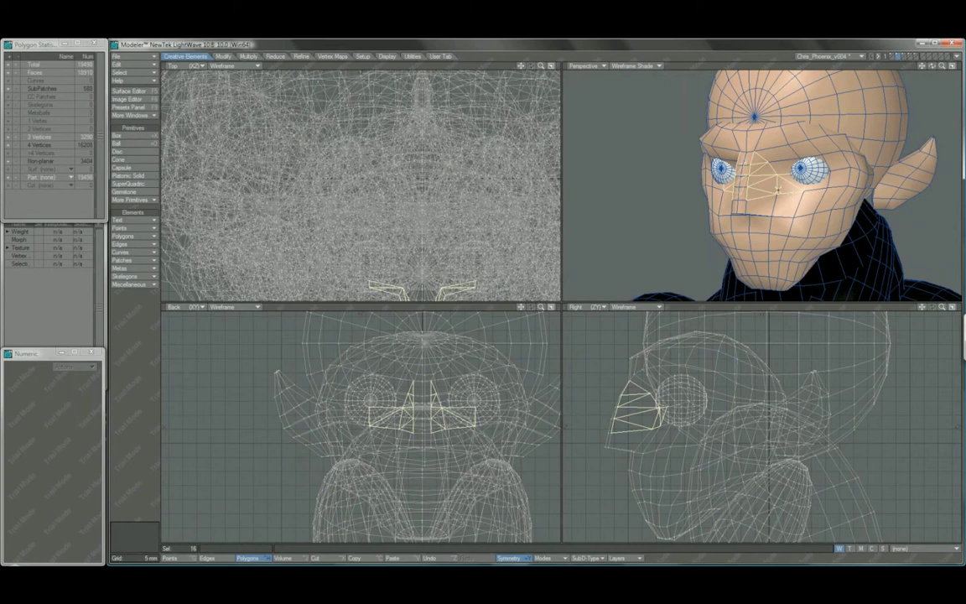
key("shift+z")
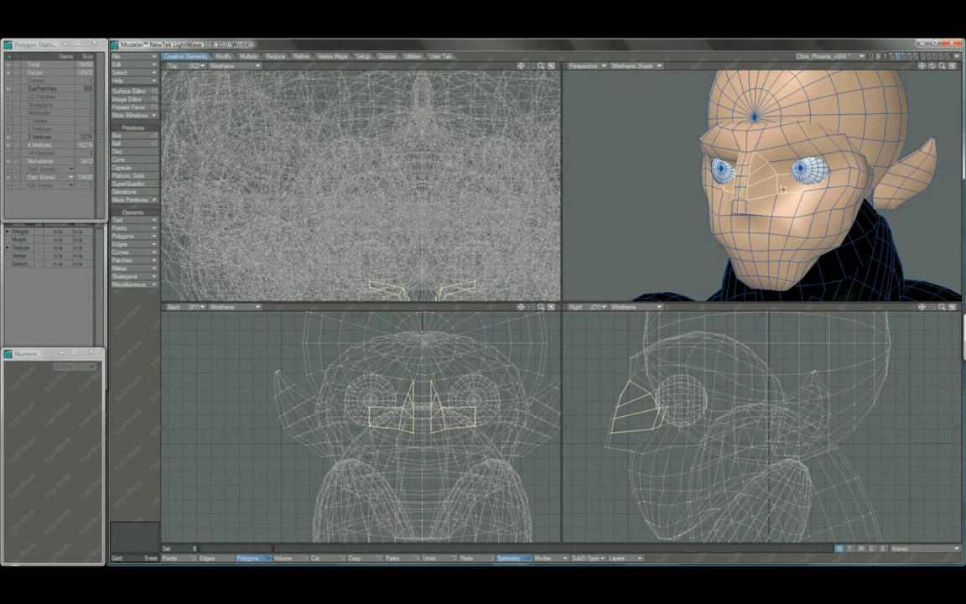
Split the quad on each side of the nose diagonally between its nose-side point and its cheek point.
key("ctrl+g")
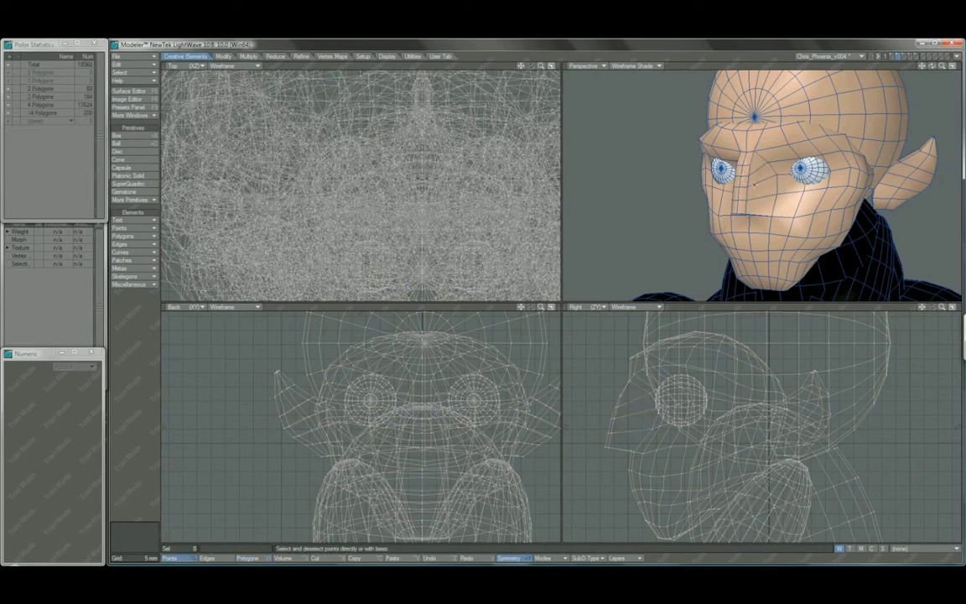
left_click_drag(754, 188, 777, 195)
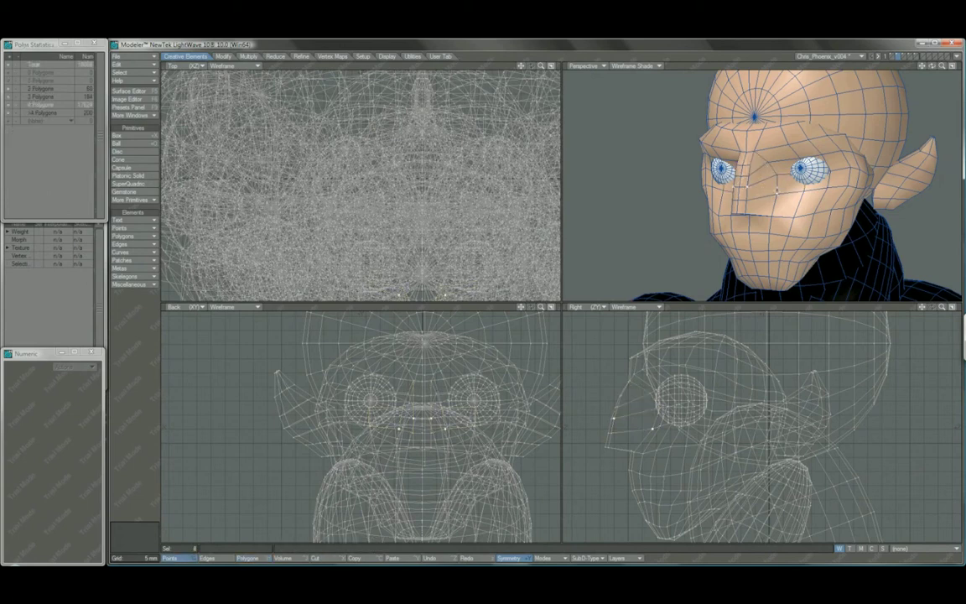
key("p")
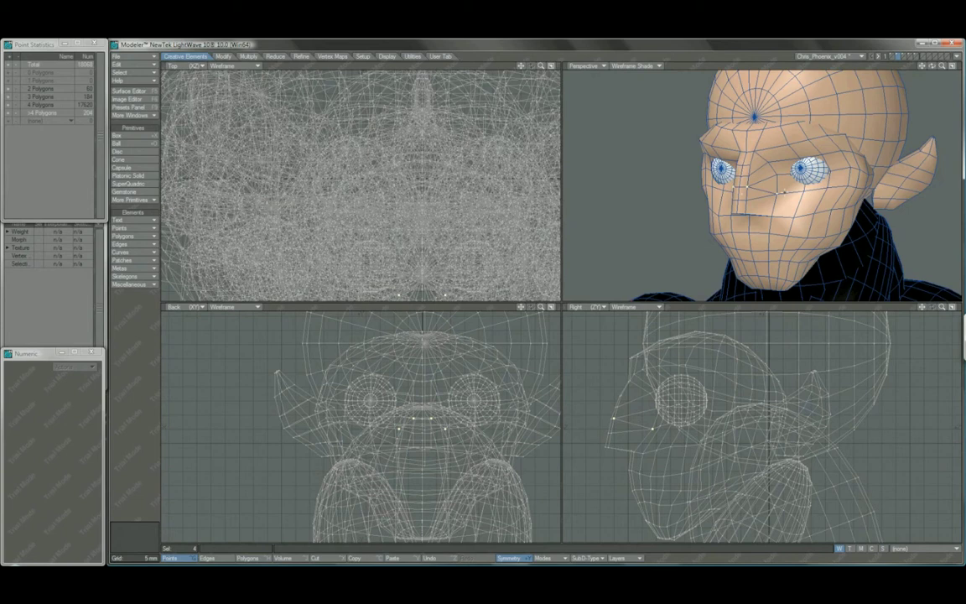
key("ctrl+h")
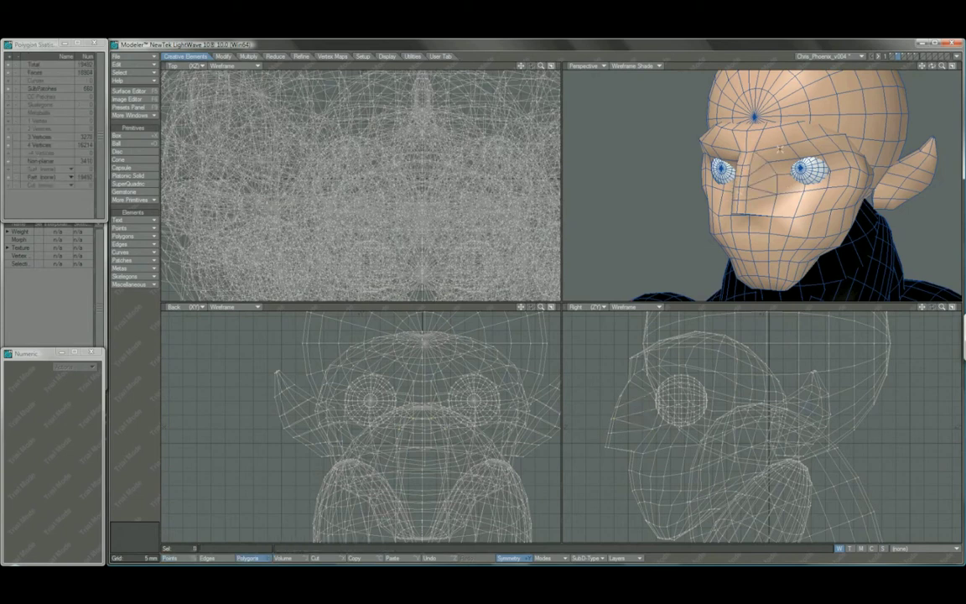
Select the mask-area polygons across the nose bridge, brows, temples and beneath both eyes.
left_click(759, 180)
left_click(743, 172)
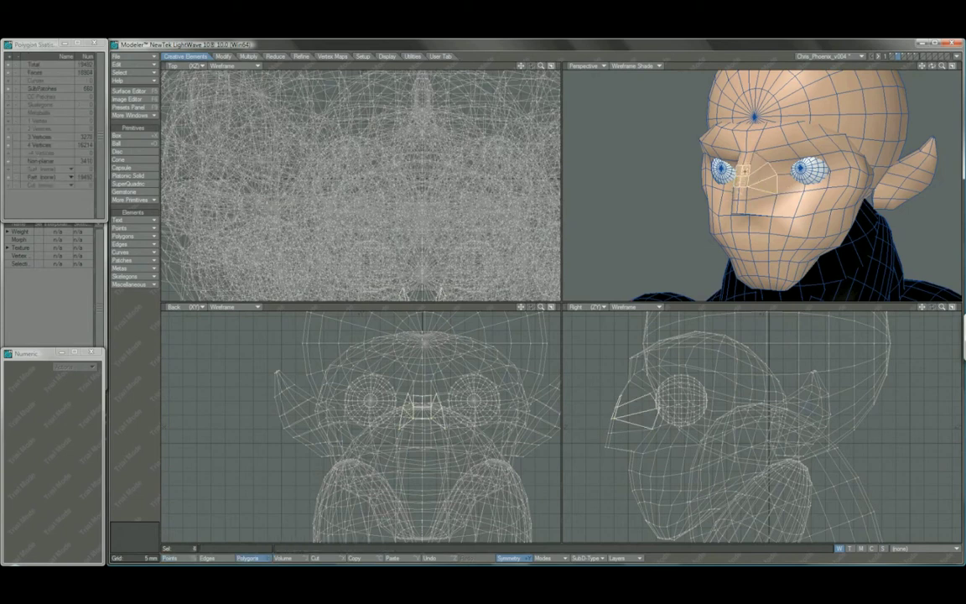
mouse_move(672, 141)
left_mouse_down()
mouse_move(711, 136)
mouse_move(702, 134)
mouse_move(787, 146)
mouse_move(709, 124)
mouse_move(726, 117)
mouse_move(763, 128)
mouse_move(759, 149)
left_mouse_up()
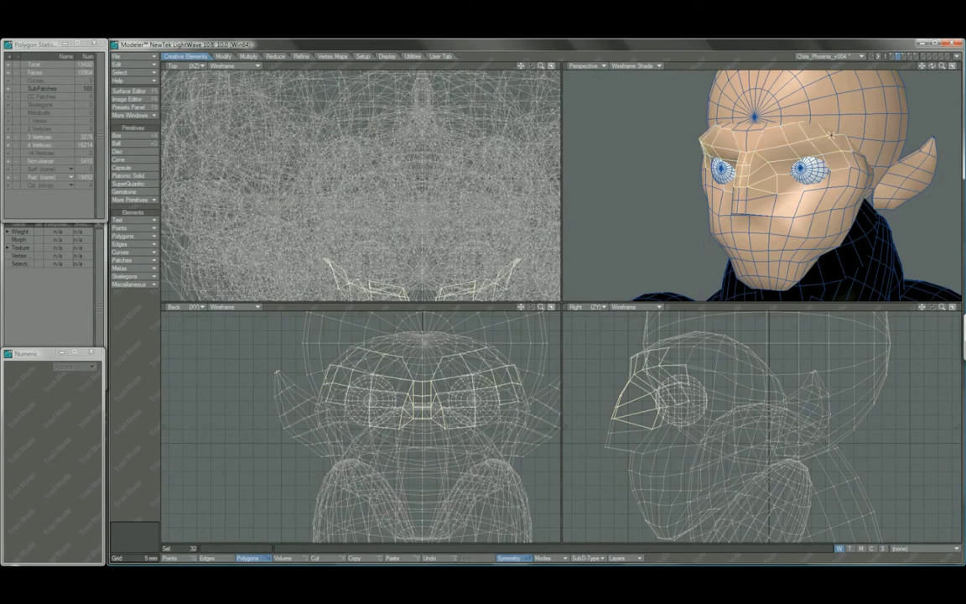
left_click_drag(832, 135, 830, 180)
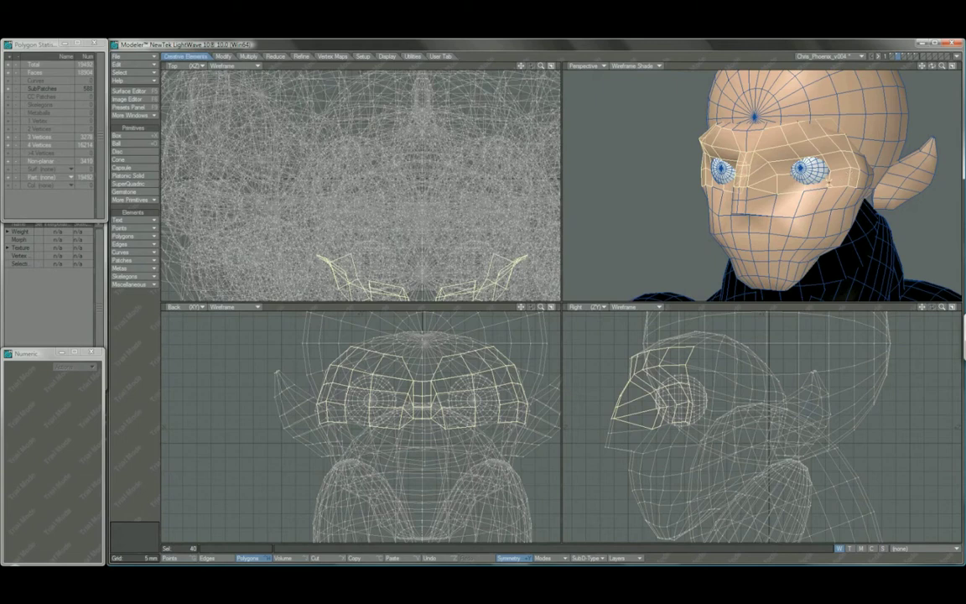
left_click(733, 170)
left_click(722, 165)
Open Change Surface for the selected mask-area polygons and choose the existing surface CP_Skin.
key("q")
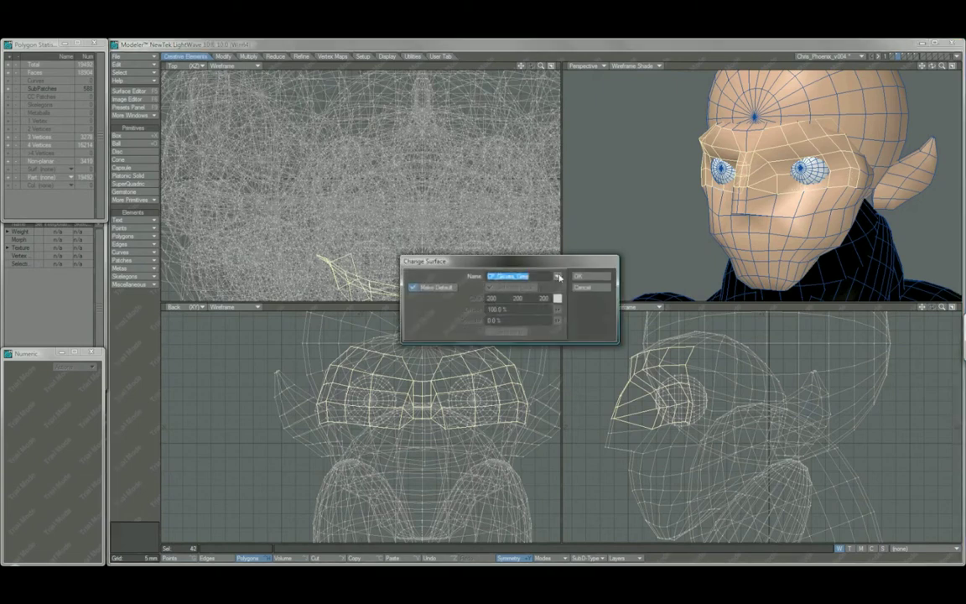
left_click(558, 278)
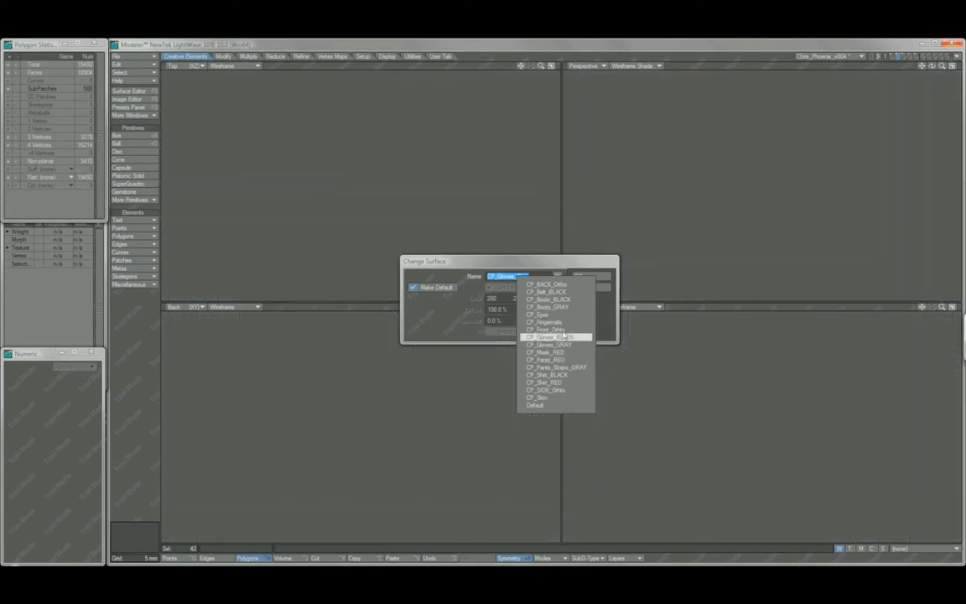
left_click(545, 396)
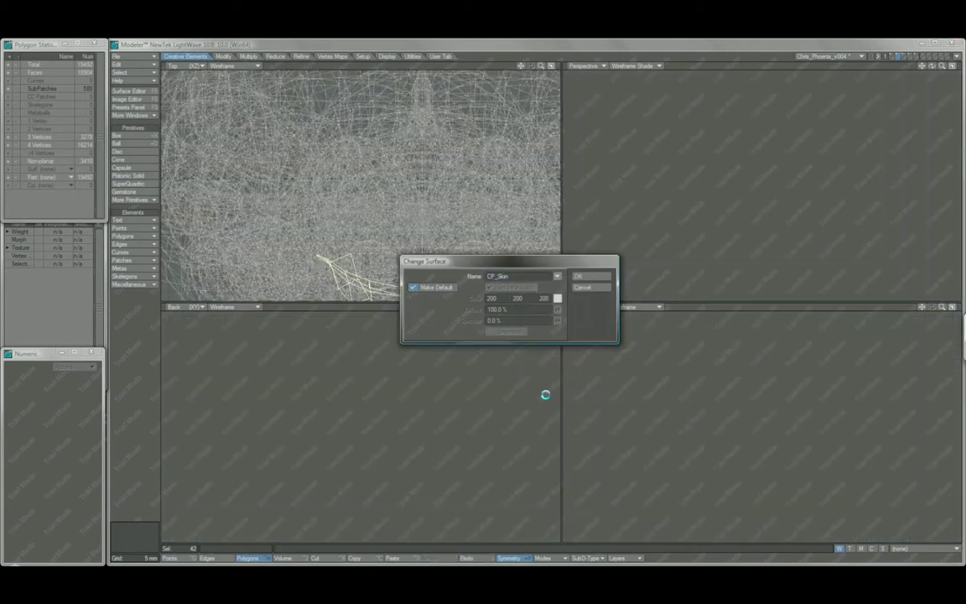